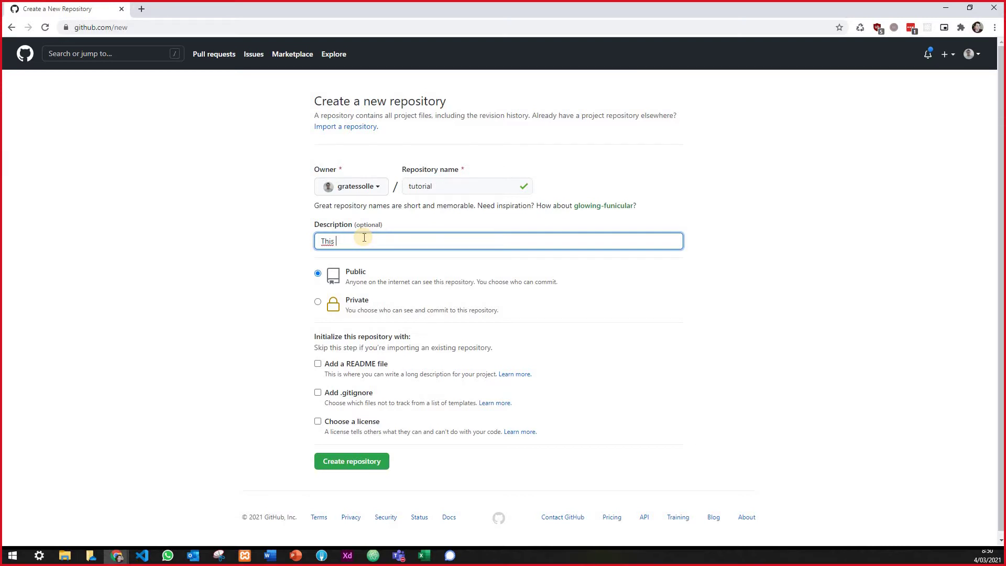
Describe the new repository as "This is a tutorial for git" and configure it as private with a README file.
{"action": "type", "text": "a tutorial for git"}
{"action": "left_click", "coordinate": [194, 242]}
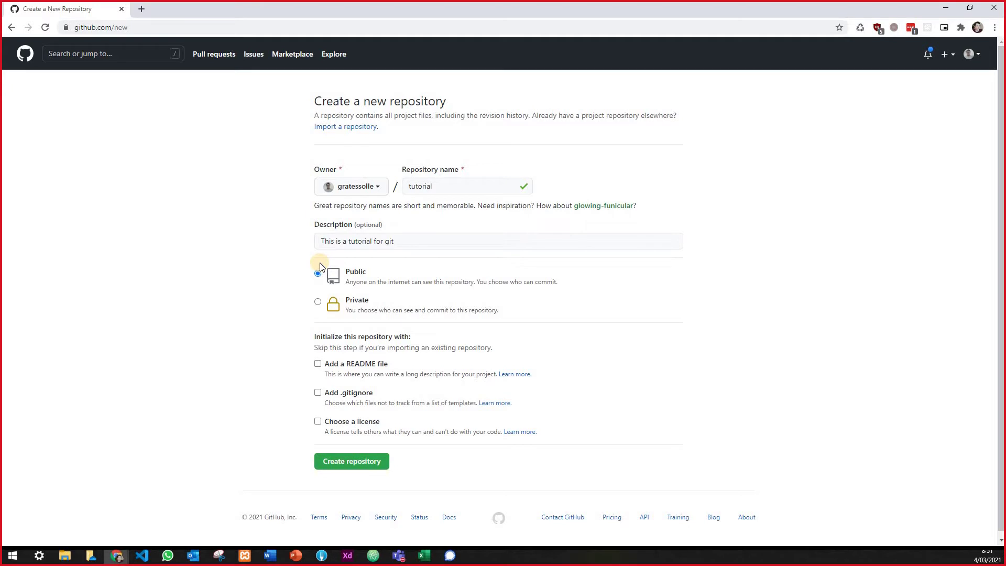
{"action": "left_click", "coordinate": [318, 303]}
{"action": "left_click", "coordinate": [318, 364]}
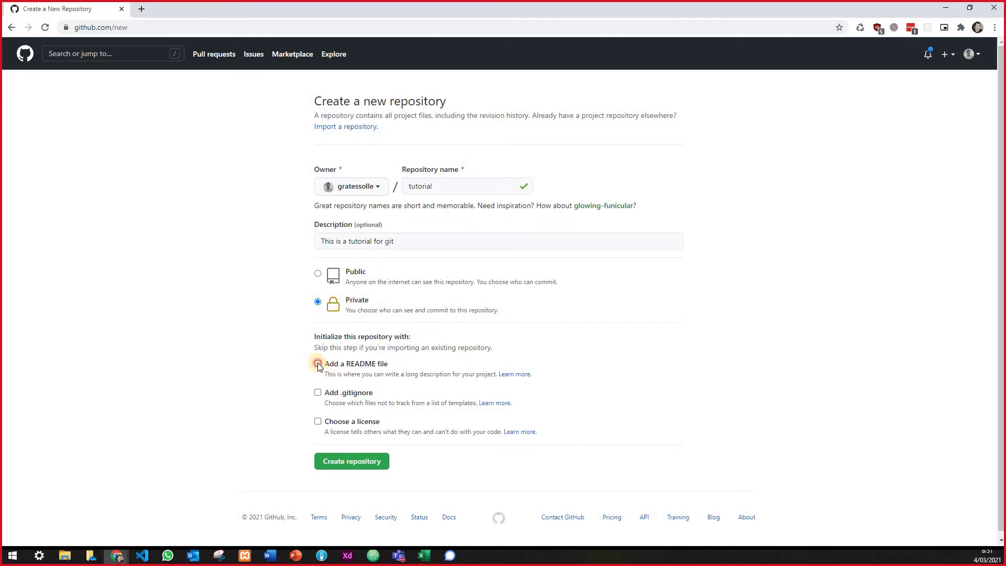
Try the option to add a .gitignore file and browse its available templates.
{"action": "left_click", "coordinate": [318, 394]}
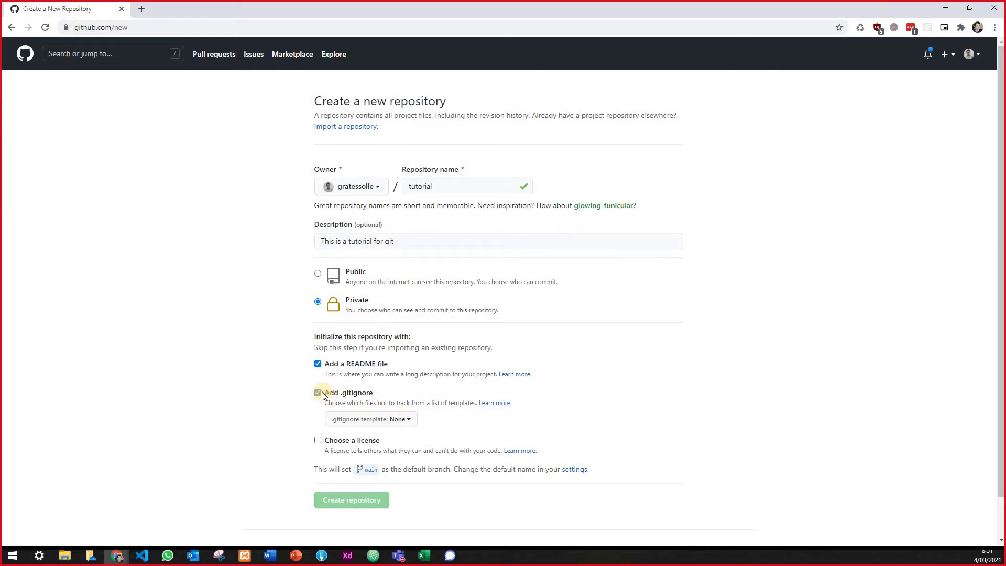
{"action": "left_click", "coordinate": [371, 419]}
{"action": "left_click", "coordinate": [375, 420]}
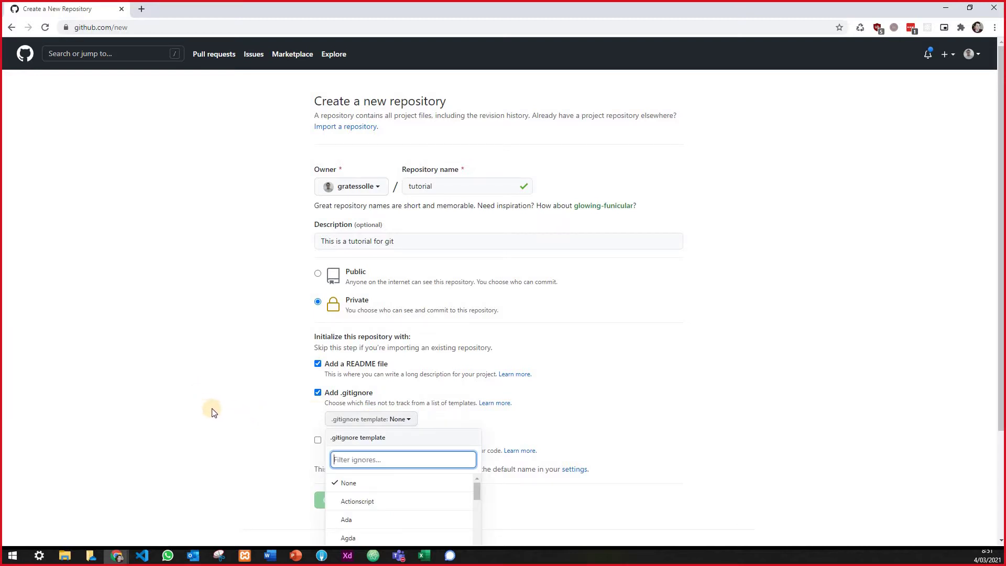
{"action": "left_click", "coordinate": [206, 396]}
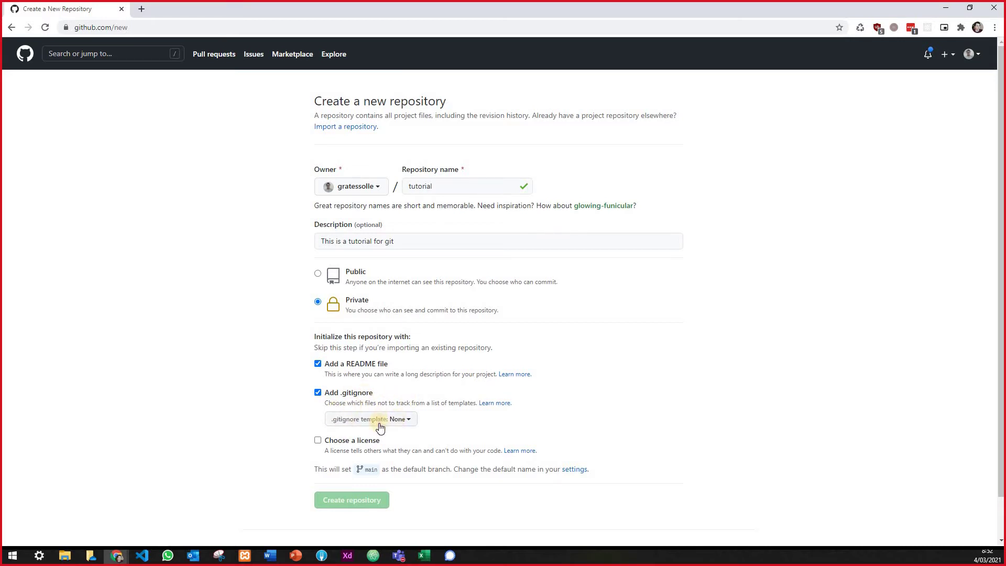
{"action": "left_click", "coordinate": [405, 419]}
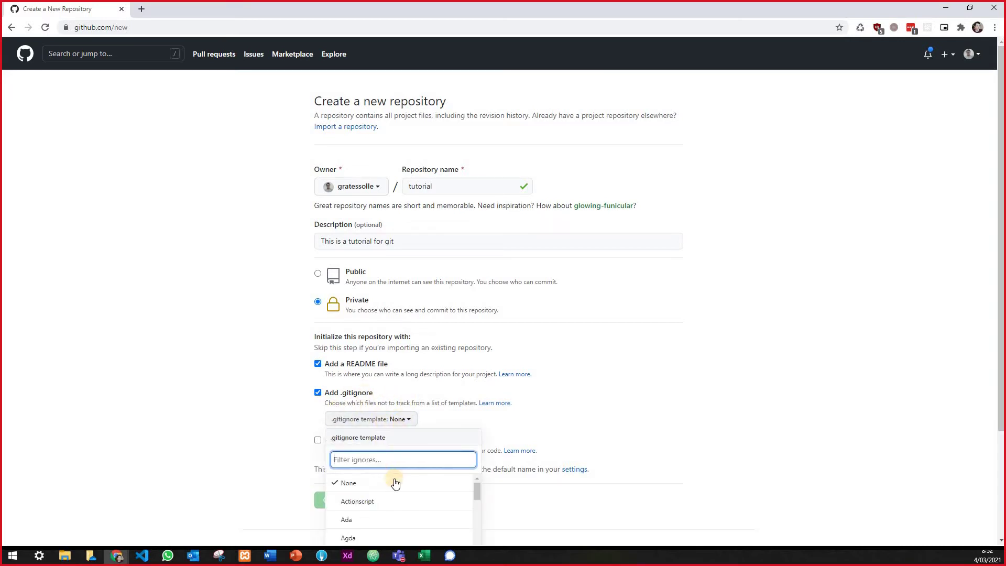
{"action": "scroll", "coordinate": [394, 487], "scroll_direction": "down", "scroll_amount": 3}
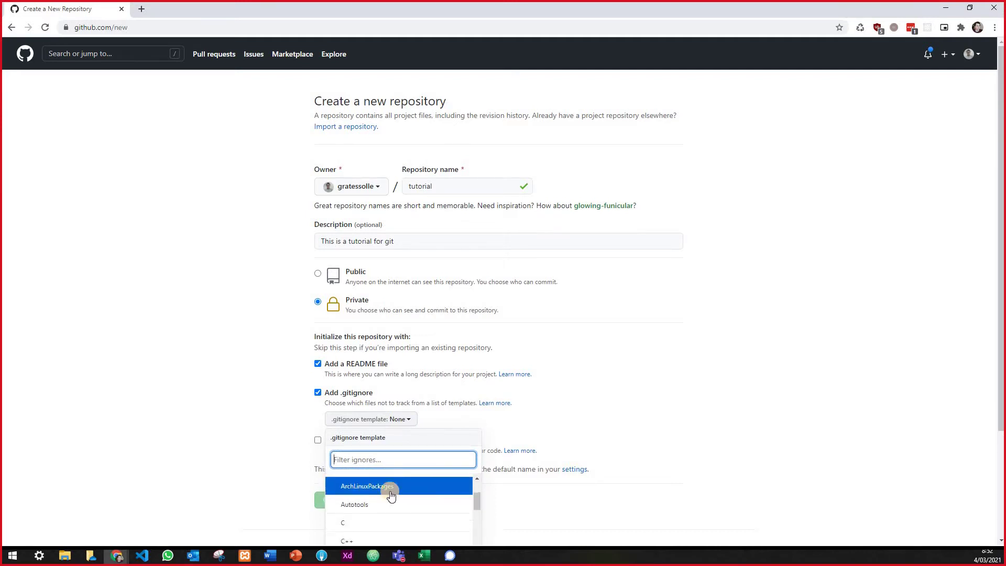
{"action": "scroll", "coordinate": [388, 490], "scroll_direction": "up", "scroll_amount": 3}
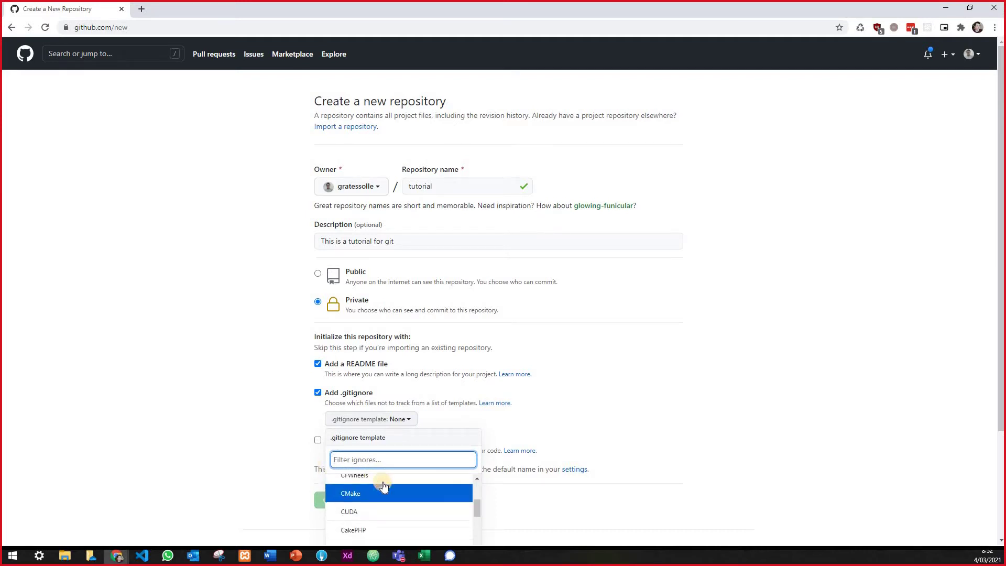
{"action": "left_click", "coordinate": [297, 404]}
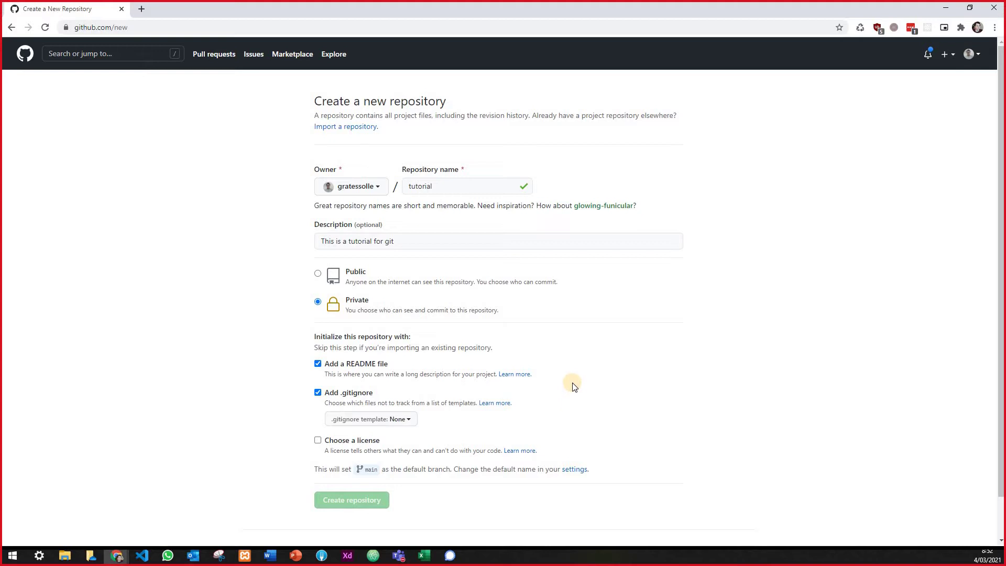
{"action": "scroll", "coordinate": [561, 387], "scroll_direction": "down", "scroll_amount": 1}
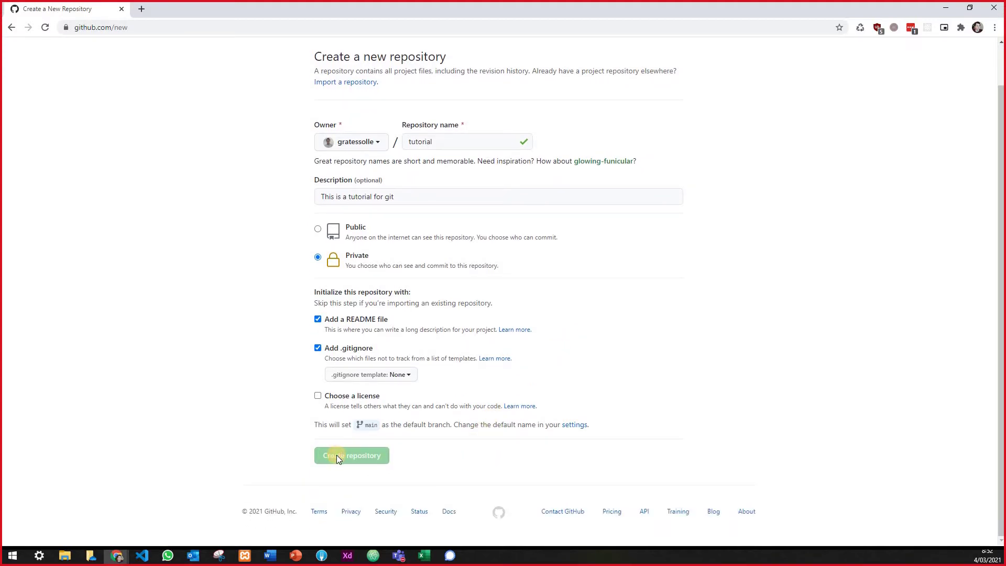
{"action": "scroll", "coordinate": [339, 445], "scroll_direction": "up", "scroll_amount": 1}
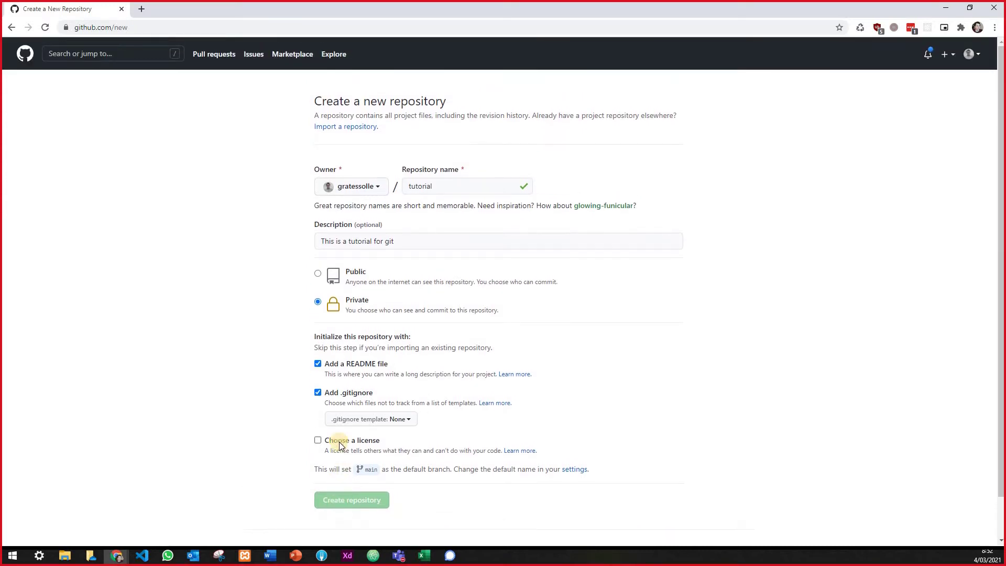
{"action": "left_click", "coordinate": [317, 392]}
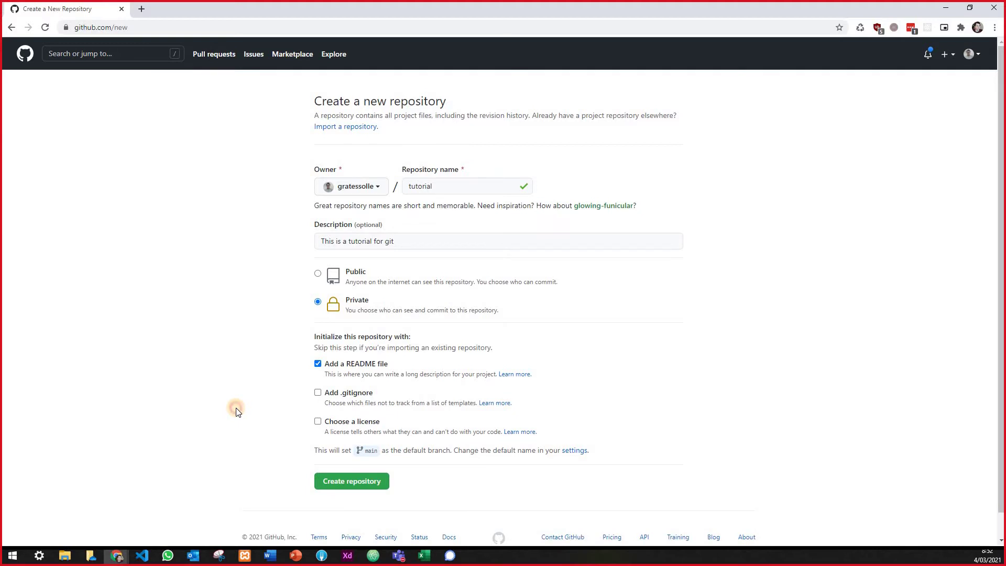
Create the tutorial repository with the entered settings.
{"action": "left_click", "coordinate": [346, 483]}
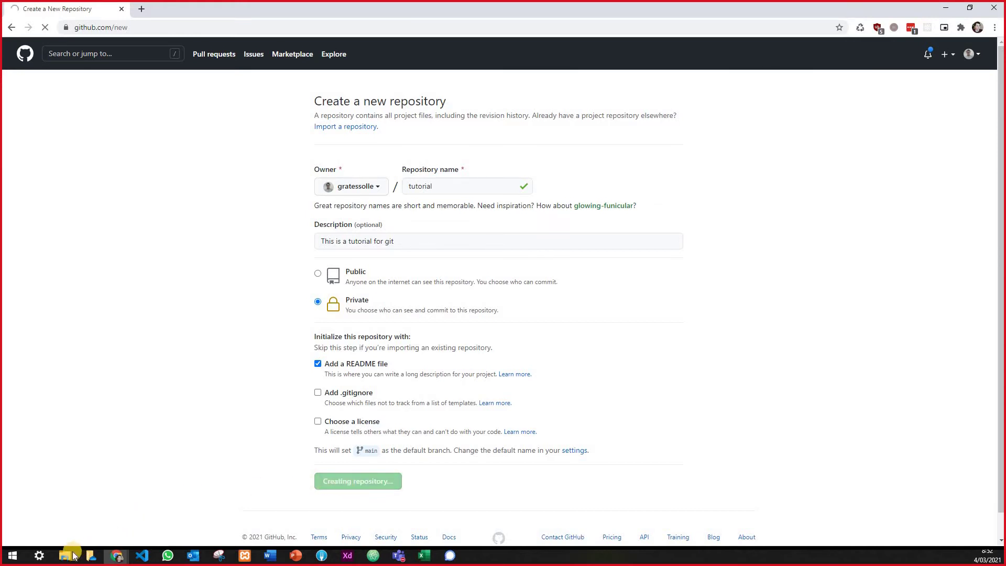
Switch to the htdocs project in Atom, collapse its expanded folders and open the project's .gitignore file.
{"action": "mouse_move", "coordinate": [68, 558]}
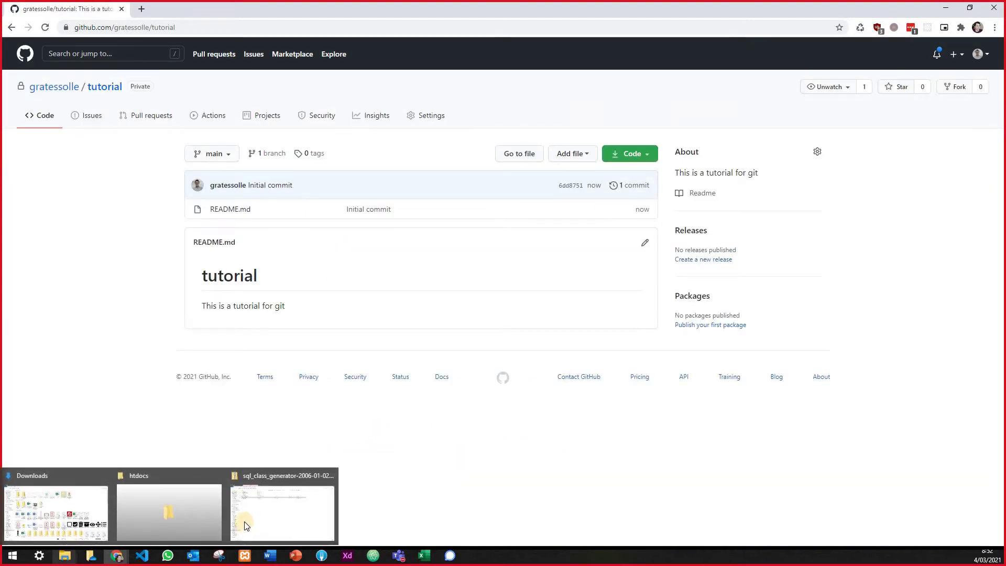
{"action": "left_click", "coordinate": [200, 515]}
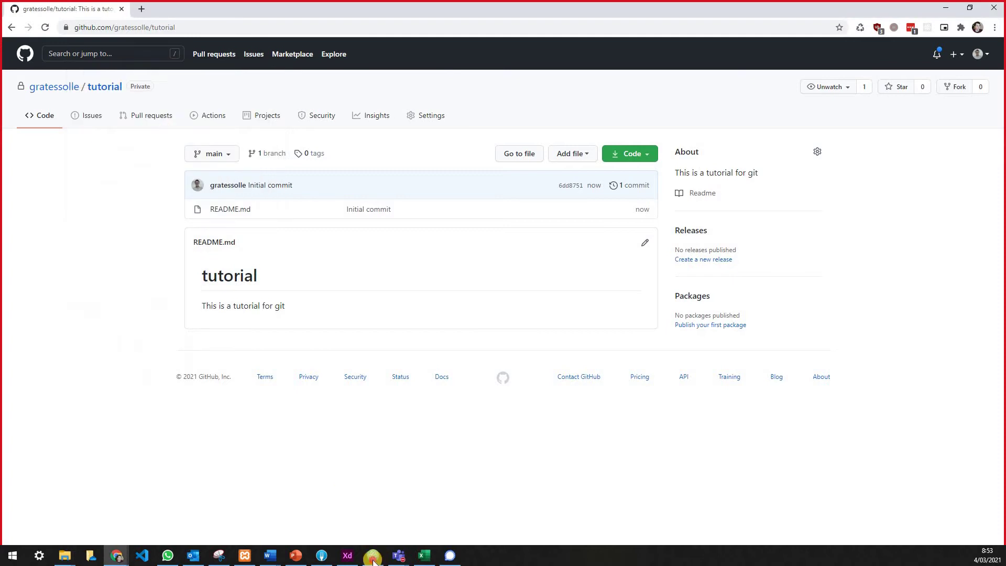
{"action": "left_click", "coordinate": [375, 555]}
{"action": "left_click", "coordinate": [771, 8]}
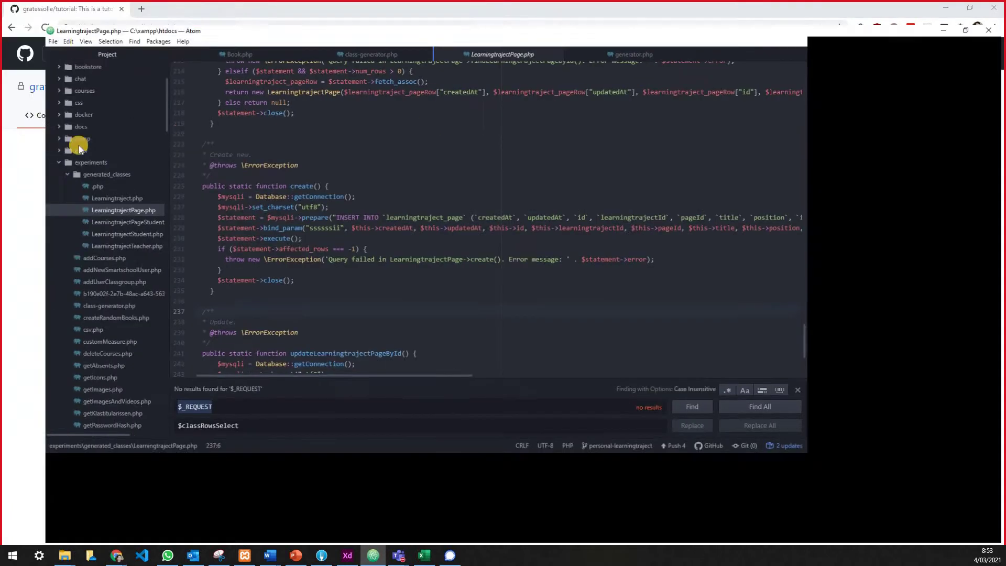
{"action": "left_click", "coordinate": [24, 148]}
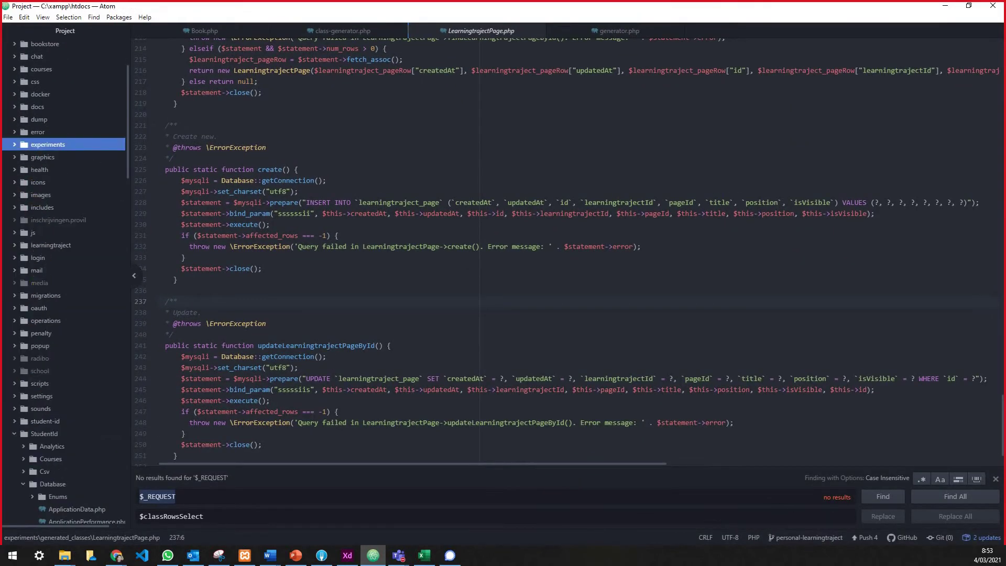
{"action": "left_click", "coordinate": [20, 437]}
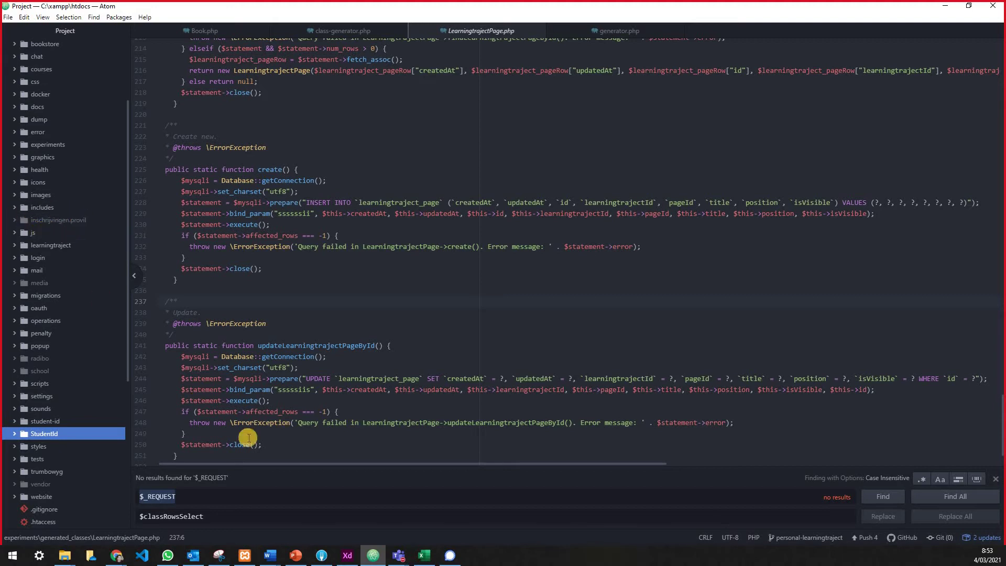
{"action": "left_click", "coordinate": [321, 555]}
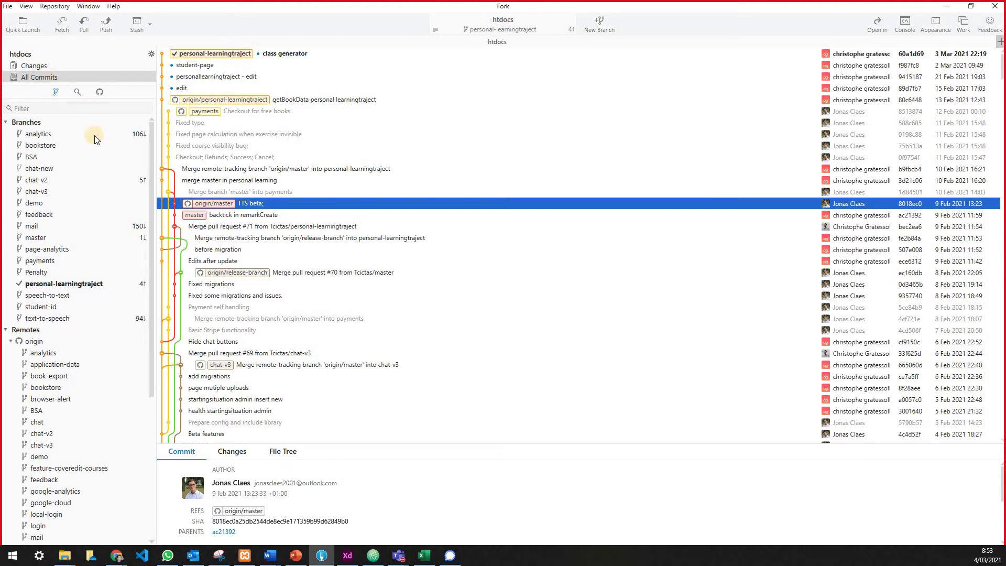
{"action": "left_click", "coordinate": [951, 6]}
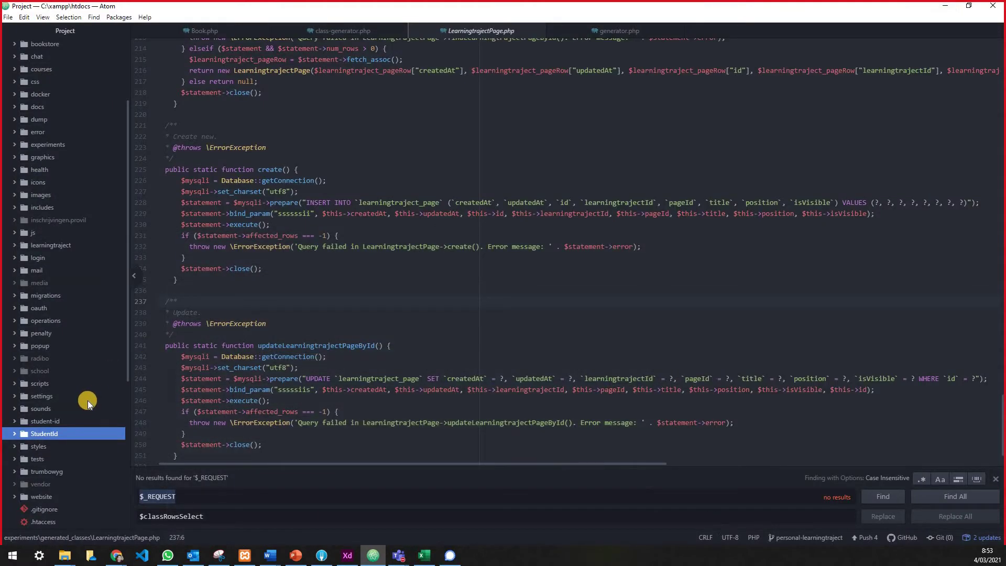
{"action": "scroll", "coordinate": [87, 400], "scroll_direction": "down", "scroll_amount": 4}
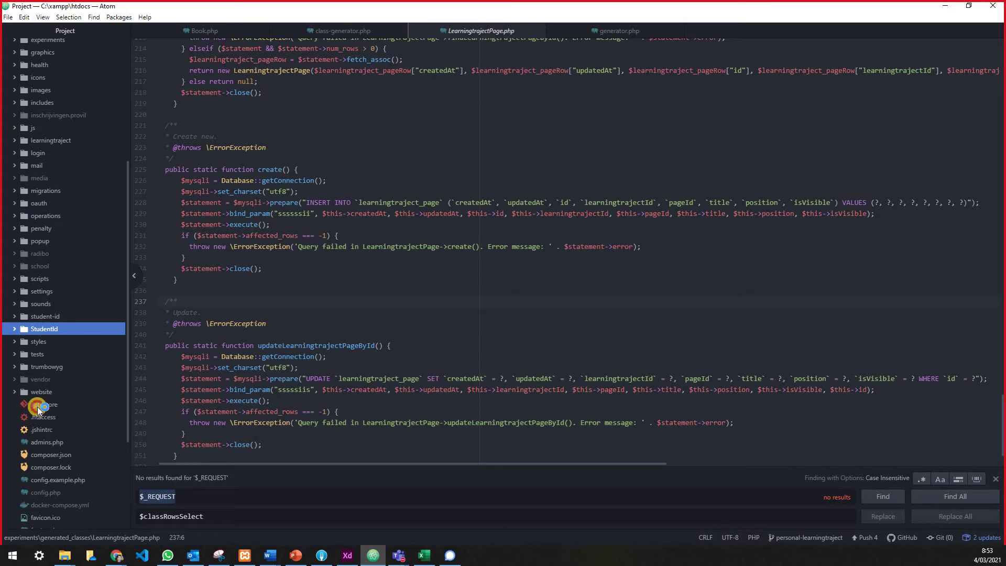
{"action": "left_click", "coordinate": [37, 406]}
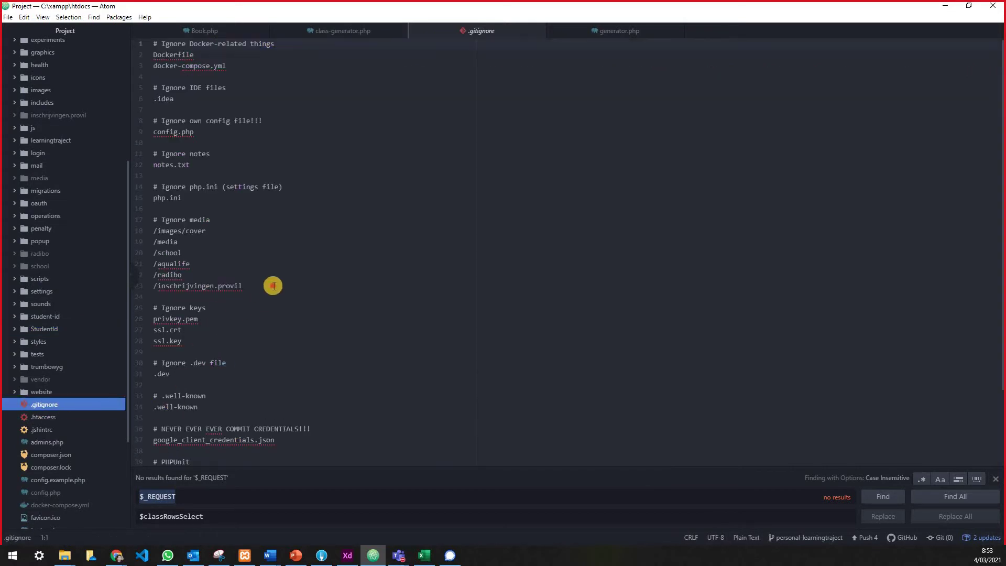
Examine the ignored media paths in the .gitignore file and return to the tutorial repository page in the browser.
{"action": "left_click_drag", "start_coordinate": [157, 220], "coordinate": [167, 254]}
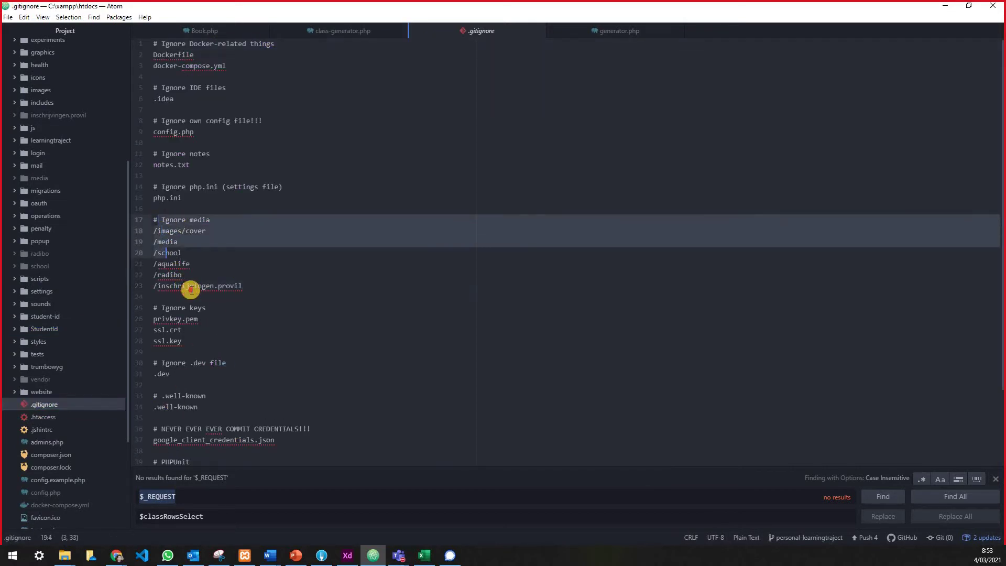
{"action": "left_click_drag", "start_coordinate": [191, 290], "coordinate": [283, 294]}
{"action": "left_click", "coordinate": [285, 297]}
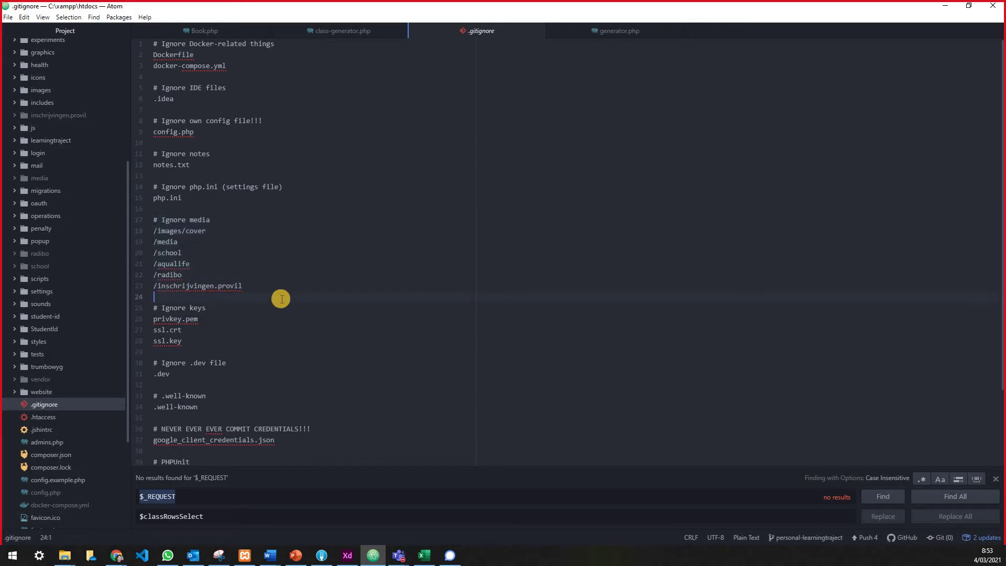
{"action": "left_click", "coordinate": [233, 265]}
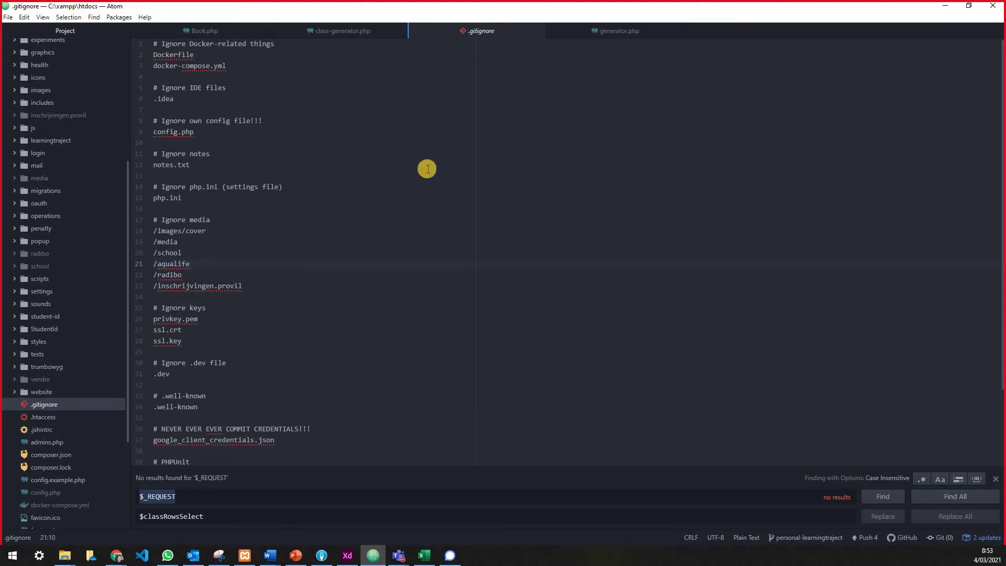
{"action": "left_click", "coordinate": [948, 7]}
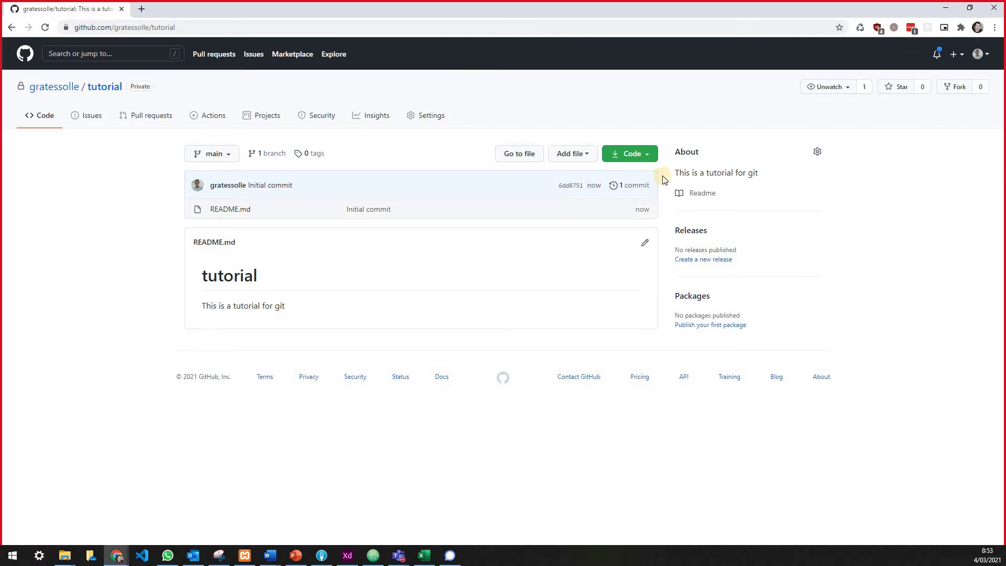
{"action": "left_click", "coordinate": [115, 254]}
{"action": "left_click", "coordinate": [648, 156]}
{"action": "left_click", "coordinate": [407, 153]}
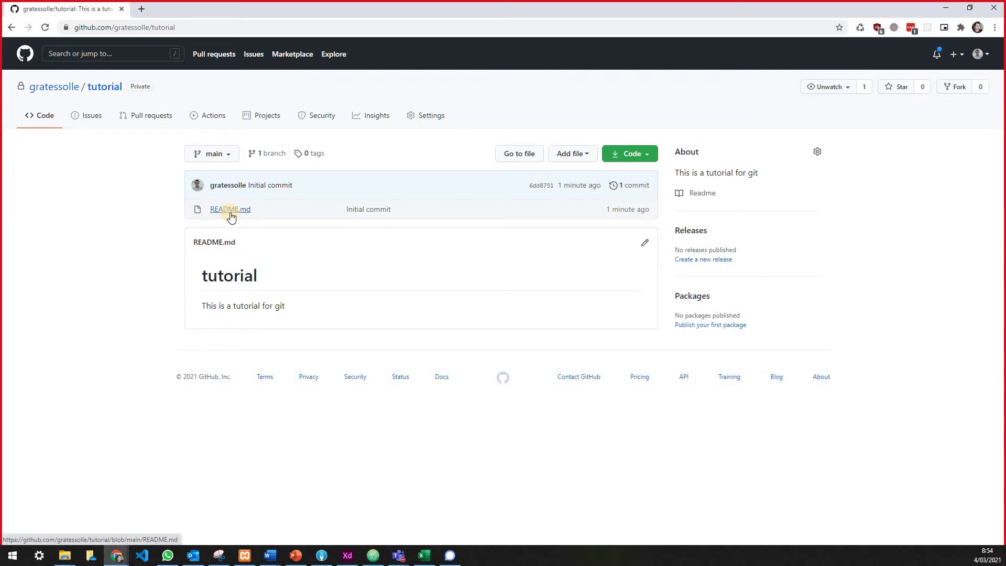
Open the Tcictas/student-id repository from the GitHub home page in a second browser tab and examine its file list and README.
{"action": "middle_click", "coordinate": [25, 53]}
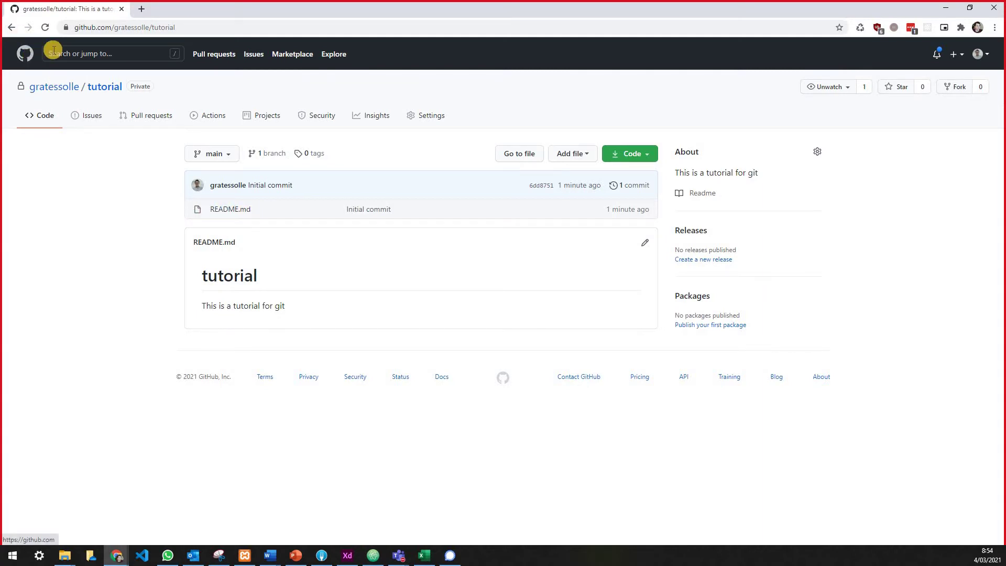
{"action": "left_click", "coordinate": [157, 9]}
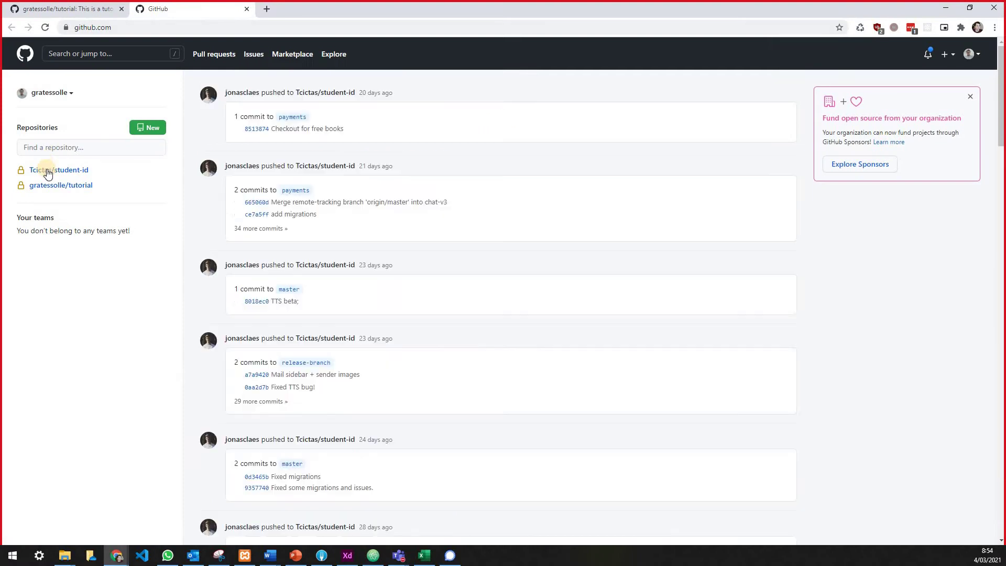
{"action": "left_click", "coordinate": [46, 169]}
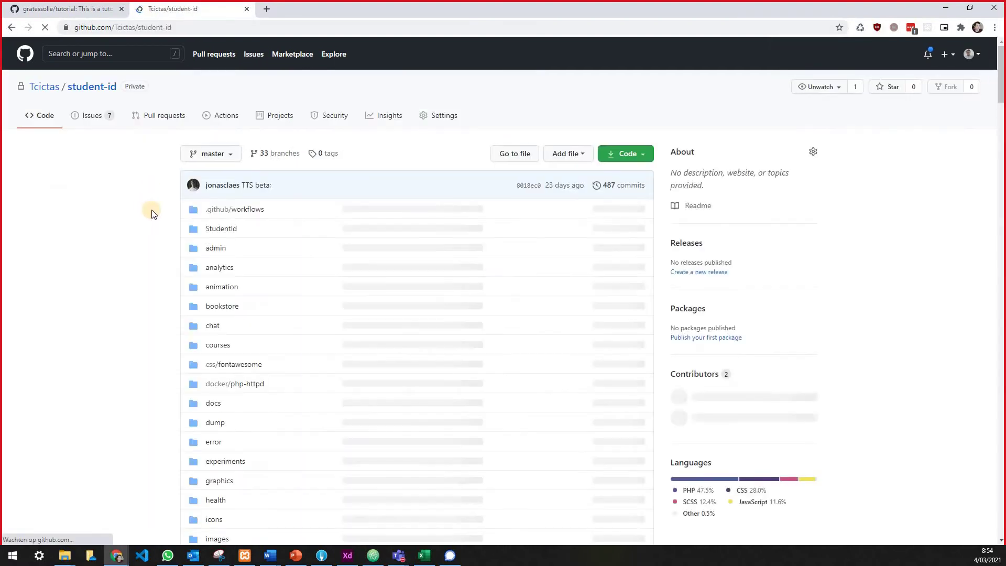
{"action": "scroll", "coordinate": [221, 238], "scroll_direction": "down", "scroll_amount": 9}
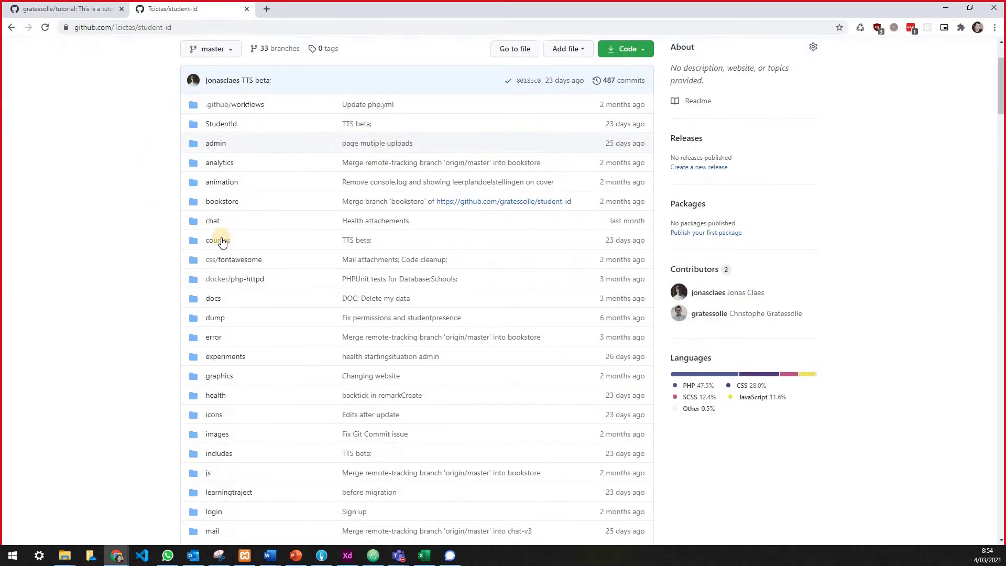
{"action": "scroll", "coordinate": [221, 242], "scroll_direction": "down", "scroll_amount": 10}
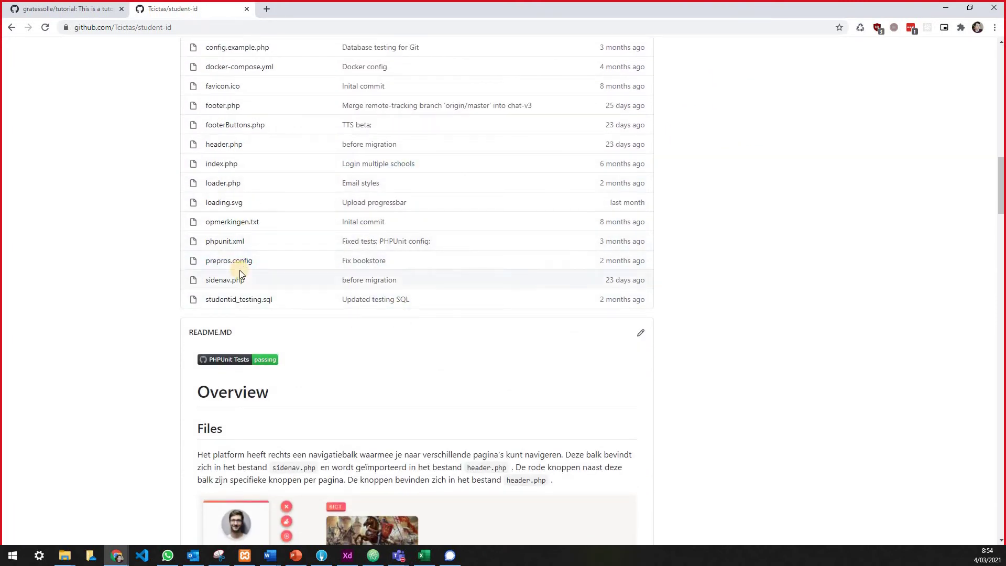
{"action": "scroll", "coordinate": [240, 269], "scroll_direction": "down", "scroll_amount": 2}
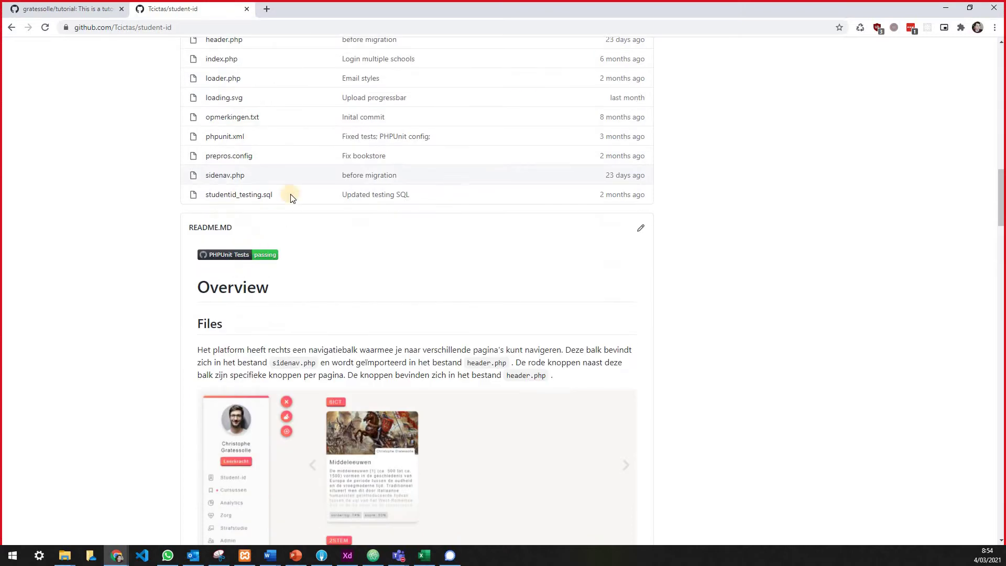
{"action": "scroll", "coordinate": [287, 196], "scroll_direction": "down", "scroll_amount": 2}
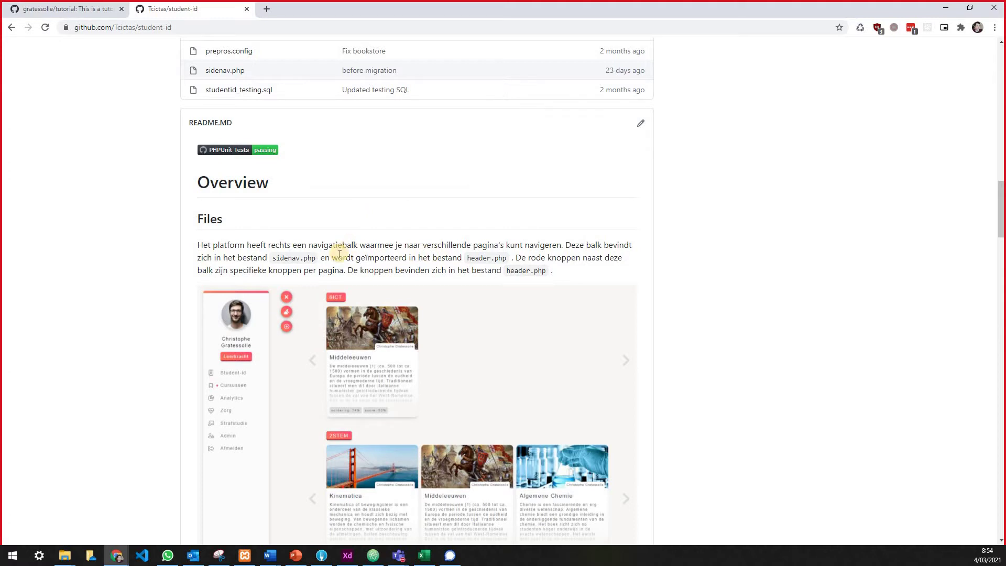
{"action": "scroll", "coordinate": [335, 257], "scroll_direction": "up", "scroll_amount": 2}
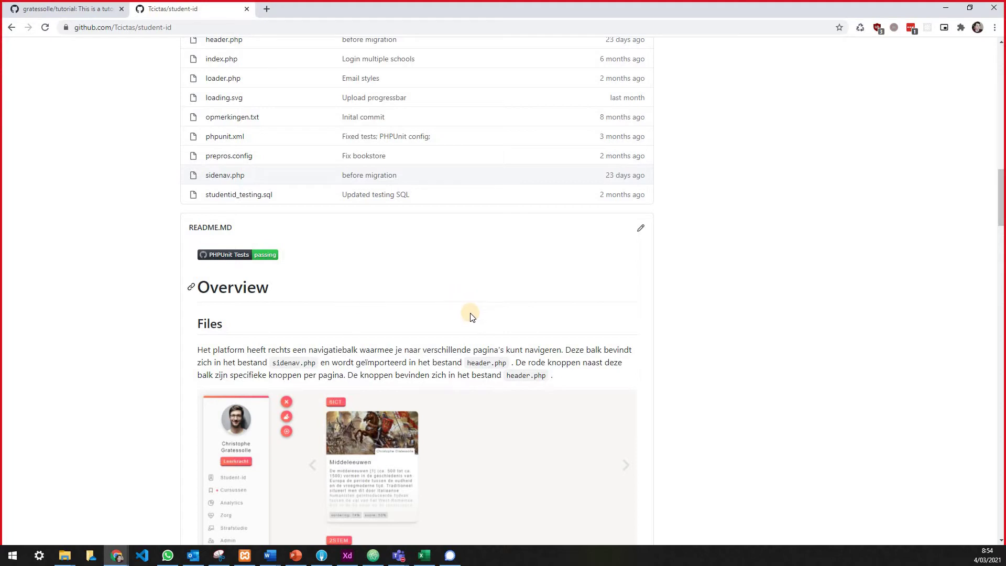
Look through the student-id repository's list of branches and switch from master to the student-id branch.
{"action": "scroll", "coordinate": [470, 319], "scroll_direction": "up", "scroll_amount": 10}
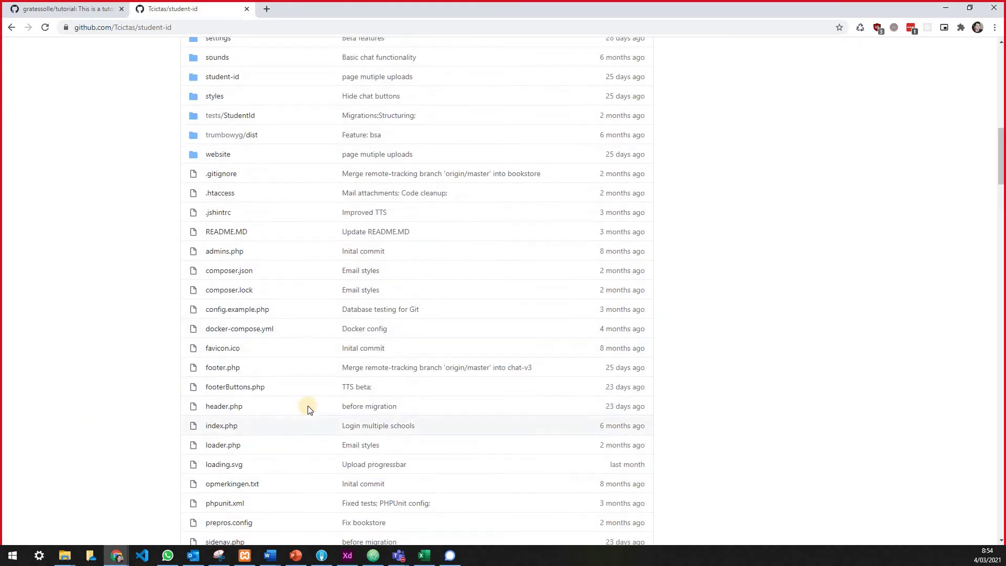
{"action": "scroll", "coordinate": [307, 406], "scroll_direction": "up", "scroll_amount": 10}
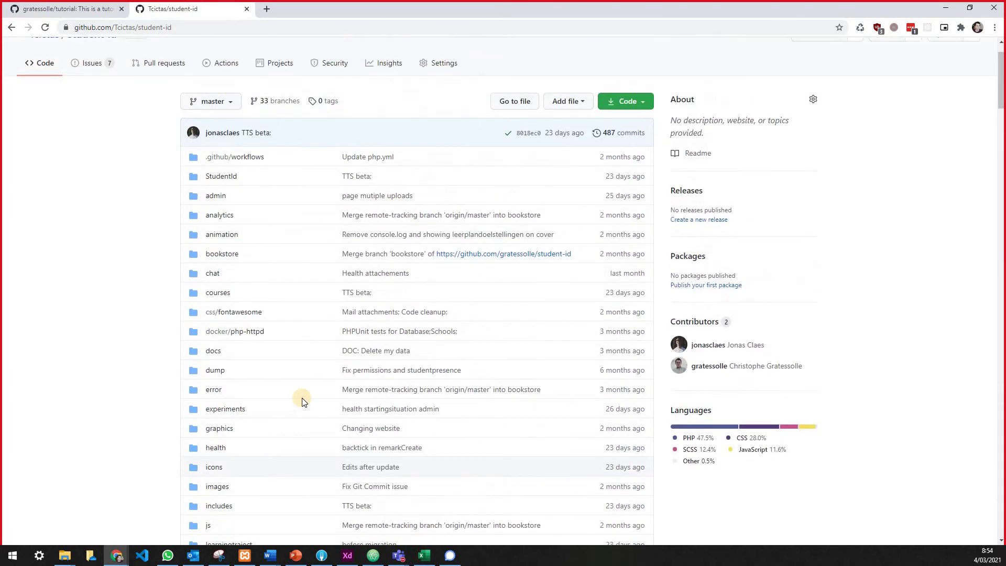
{"action": "left_click", "coordinate": [105, 279]}
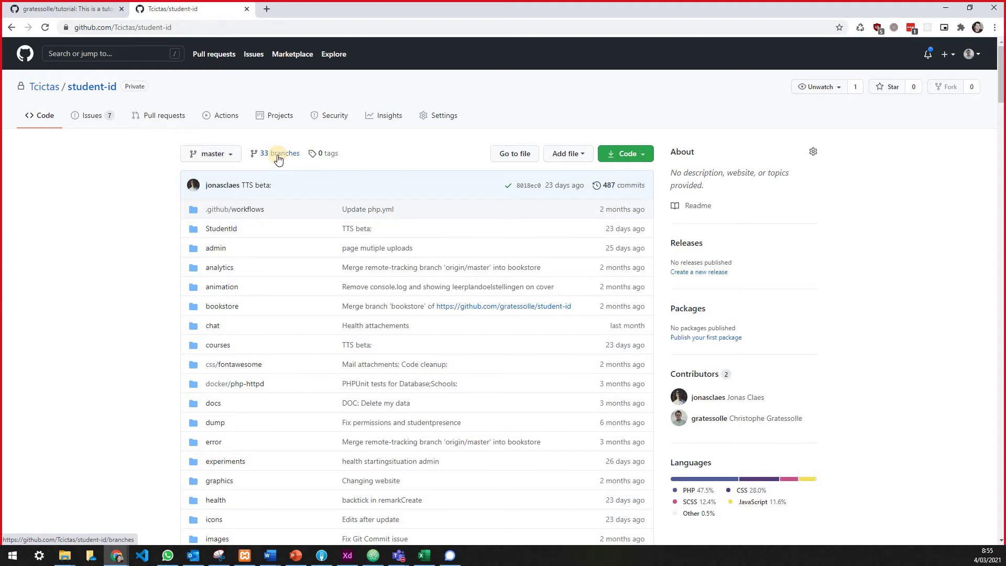
{"action": "left_click", "coordinate": [208, 159]}
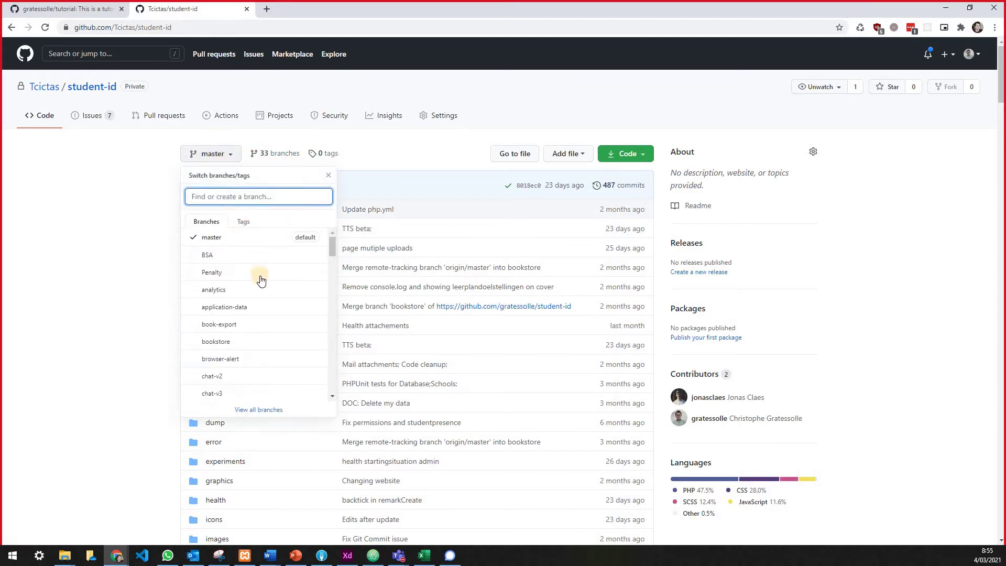
{"action": "scroll", "coordinate": [261, 282], "scroll_direction": "down", "scroll_amount": 2}
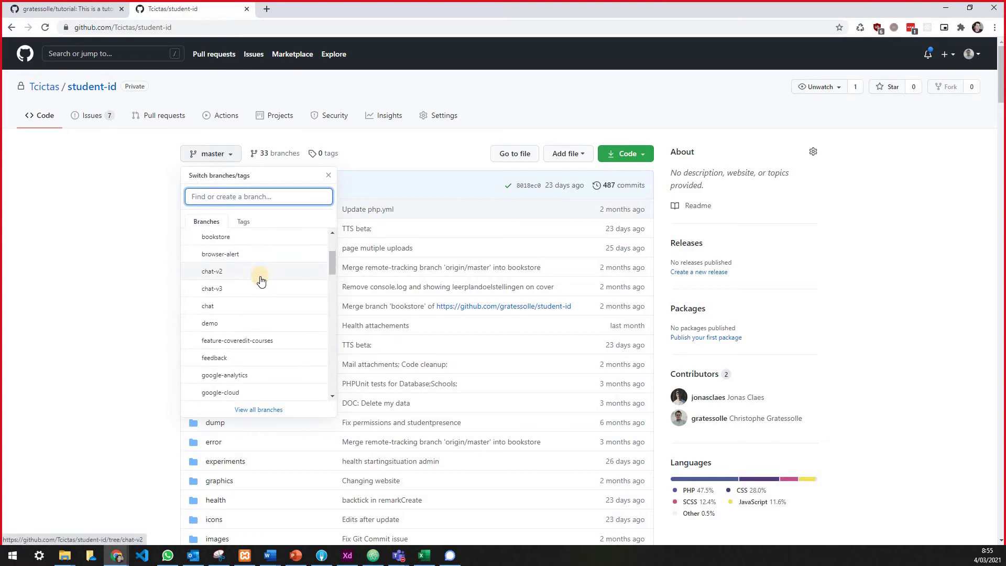
{"action": "scroll", "coordinate": [261, 281], "scroll_direction": "down", "scroll_amount": 5}
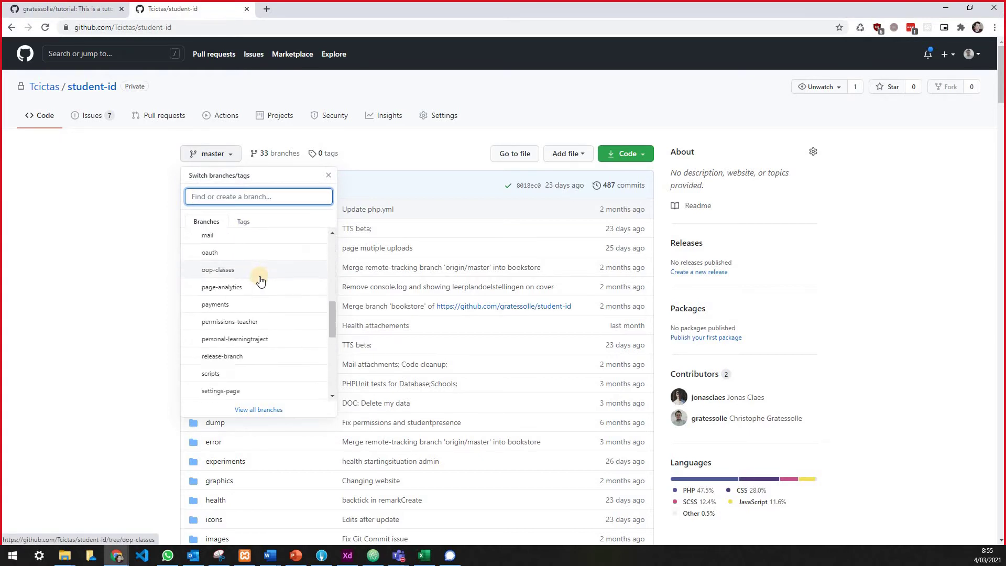
{"action": "scroll", "coordinate": [260, 282], "scroll_direction": "down", "scroll_amount": 5}
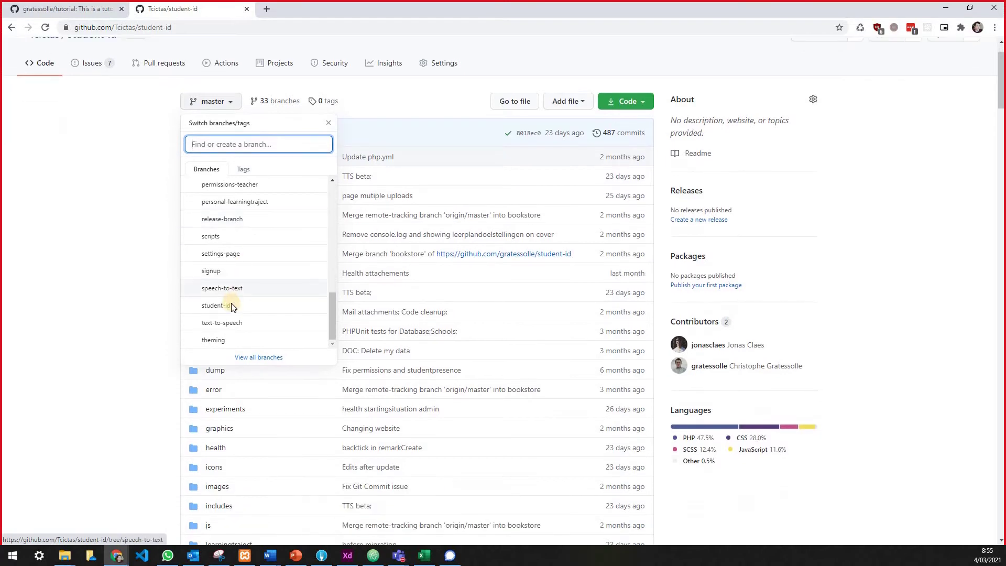
{"action": "scroll", "coordinate": [233, 308], "scroll_direction": "down", "scroll_amount": 1}
{"action": "left_click", "coordinate": [227, 254]}
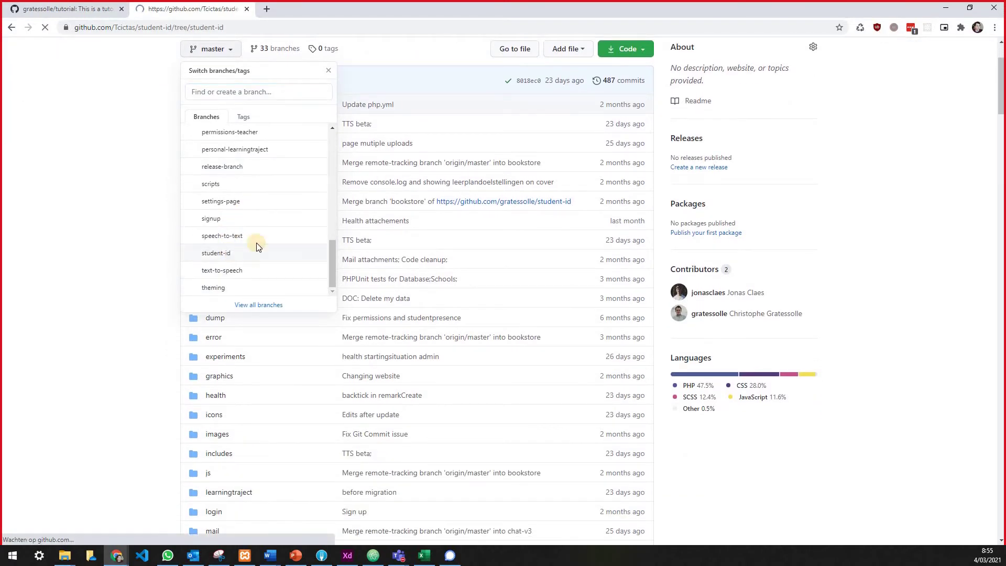
Examine the student-id branch's files and its commit difference with master, and switch back to the master branch.
{"action": "scroll", "coordinate": [302, 333], "scroll_direction": "down", "scroll_amount": 1}
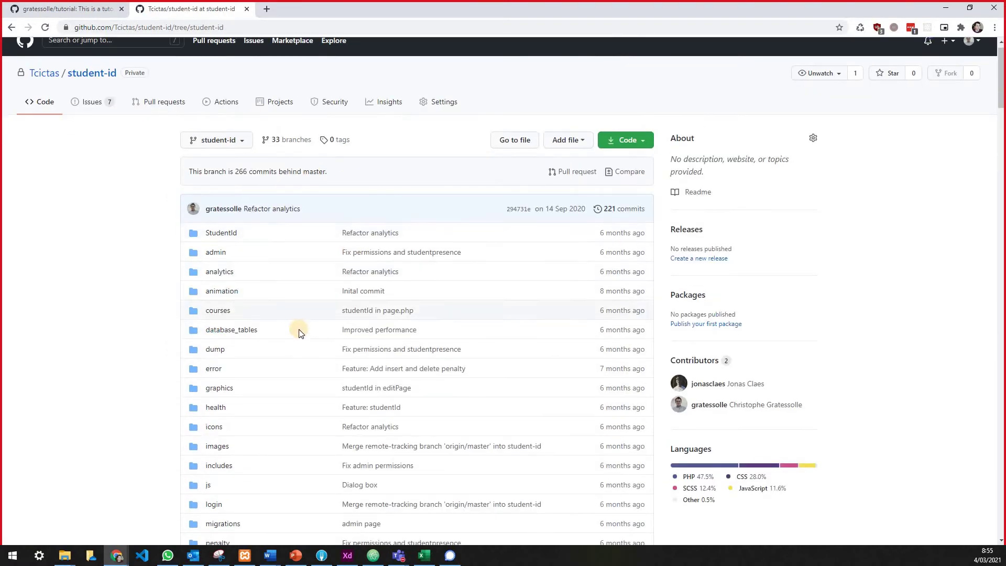
{"action": "scroll", "coordinate": [299, 331], "scroll_direction": "down", "scroll_amount": 1}
{"action": "scroll", "coordinate": [299, 328], "scroll_direction": "up", "scroll_amount": 2}
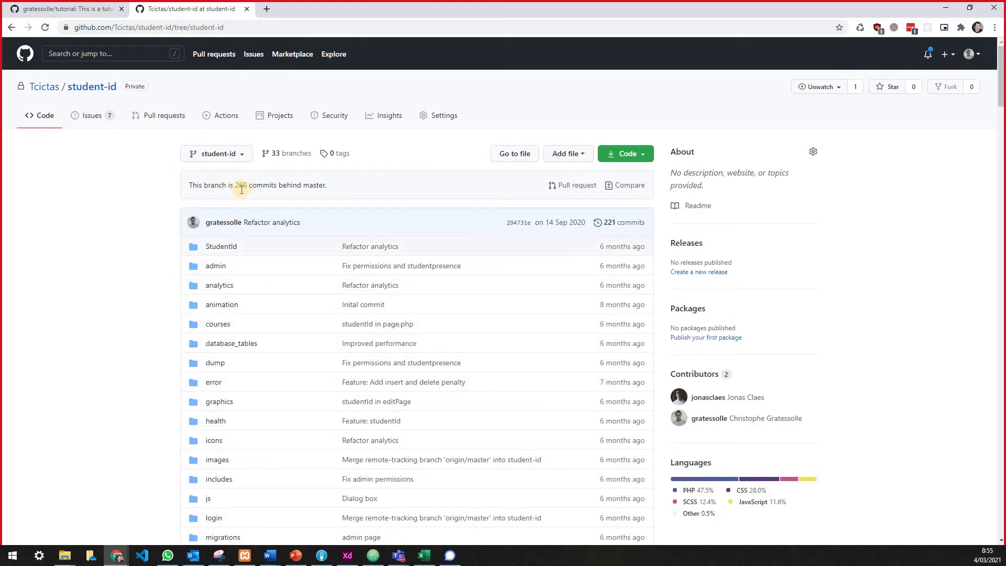
{"action": "double_click", "coordinate": [240, 186]}
{"action": "left_click", "coordinate": [216, 154]}
{"action": "left_click", "coordinate": [233, 241]}
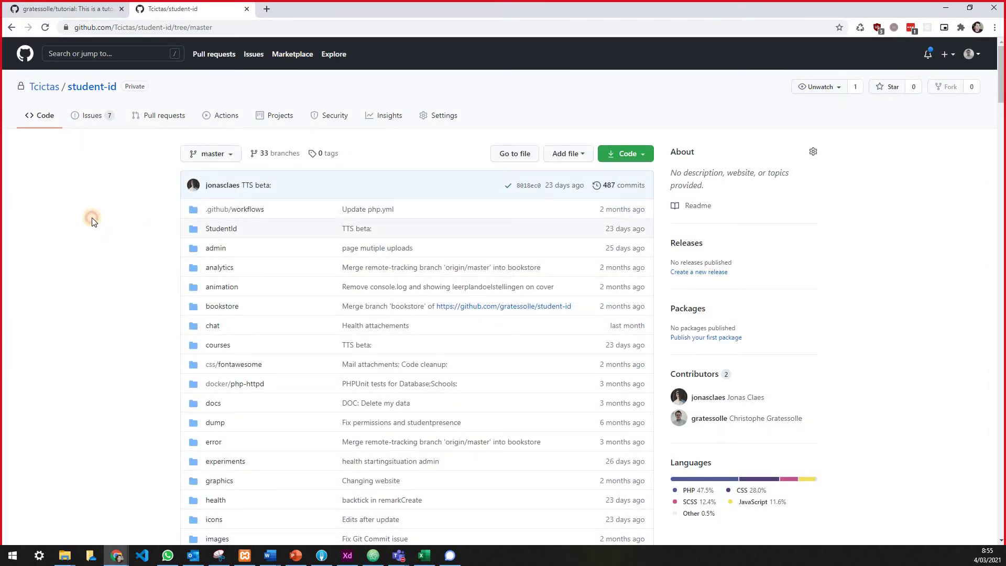
Return to the tutorial repository page and copy its HTTPS clone URL.
{"action": "left_click", "coordinate": [75, 9]}
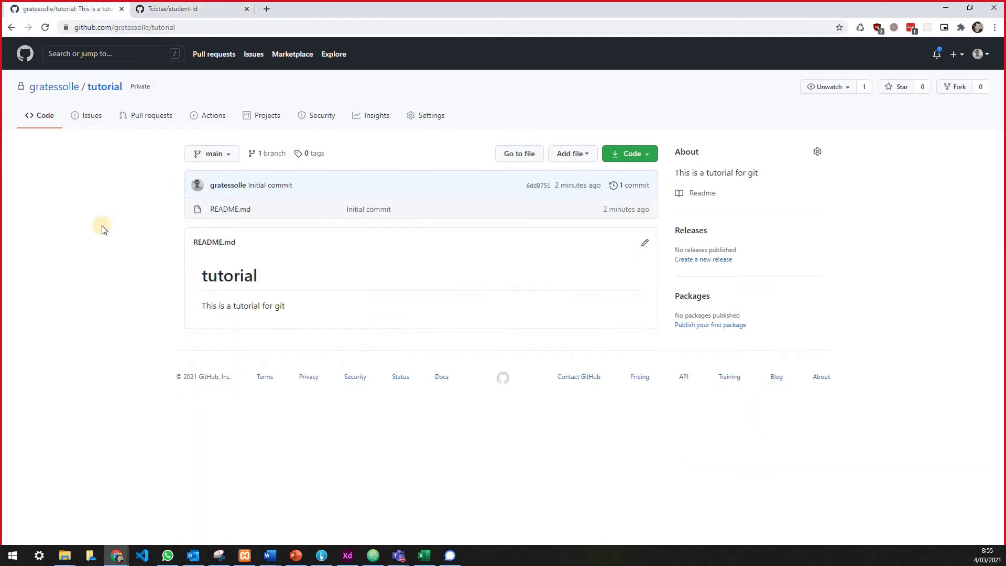
{"action": "left_click", "coordinate": [640, 156]}
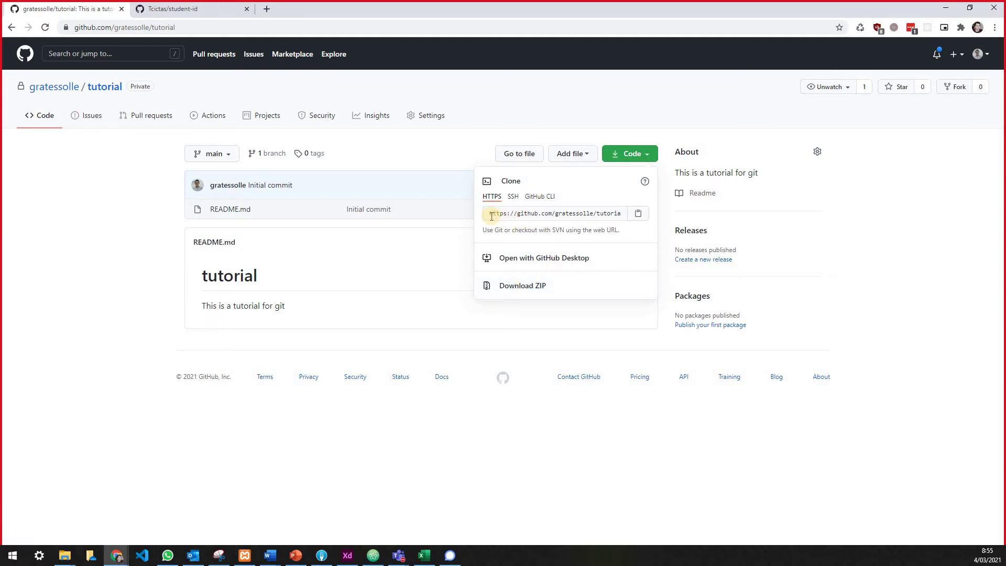
{"action": "left_click", "coordinate": [509, 213]}
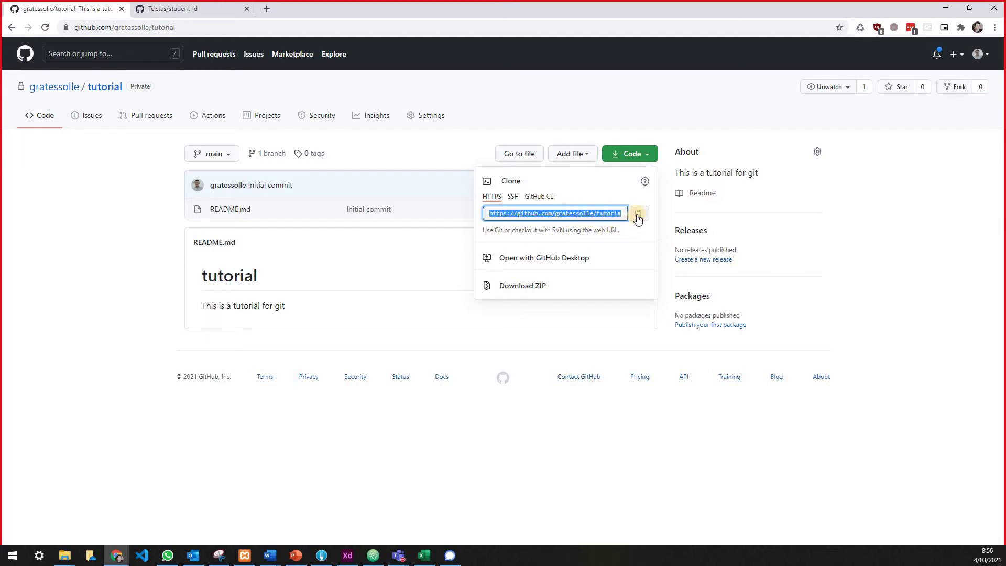
{"action": "left_click", "coordinate": [638, 216]}
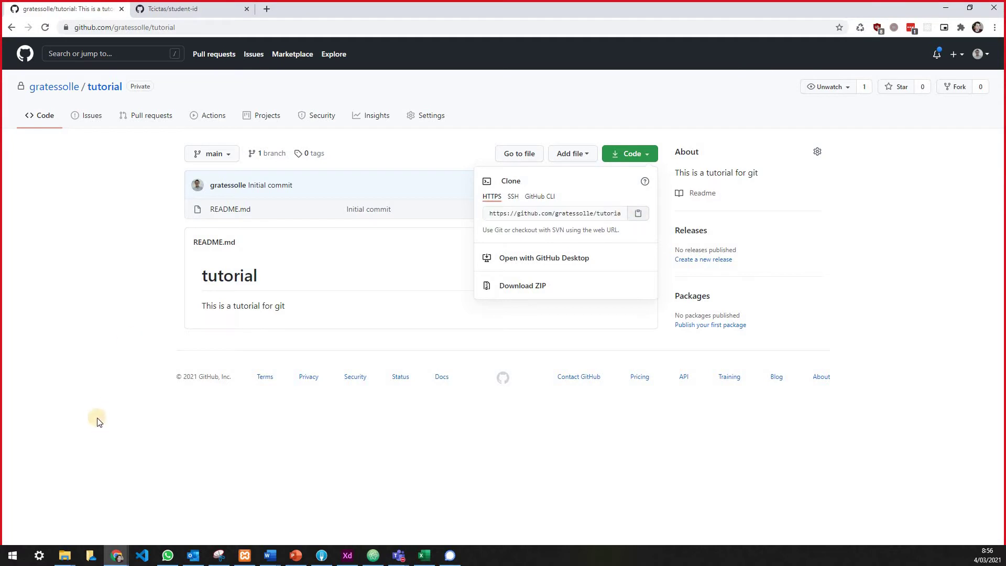
Switch to File Explorer and open the Windows (C:) drive.
{"action": "left_click", "coordinate": [20, 556]}
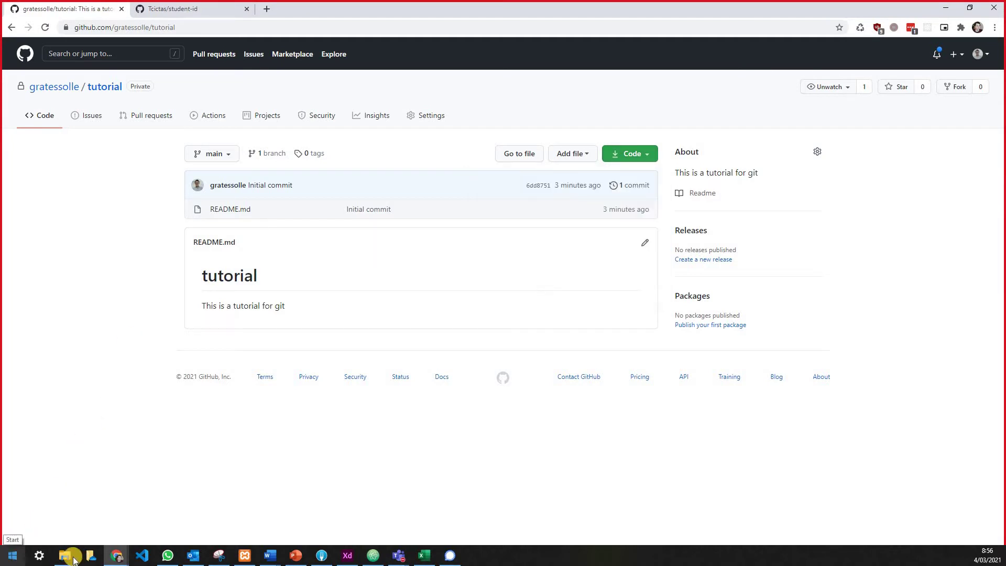
{"action": "left_click", "coordinate": [64, 555]}
{"action": "left_click", "coordinate": [226, 511]}
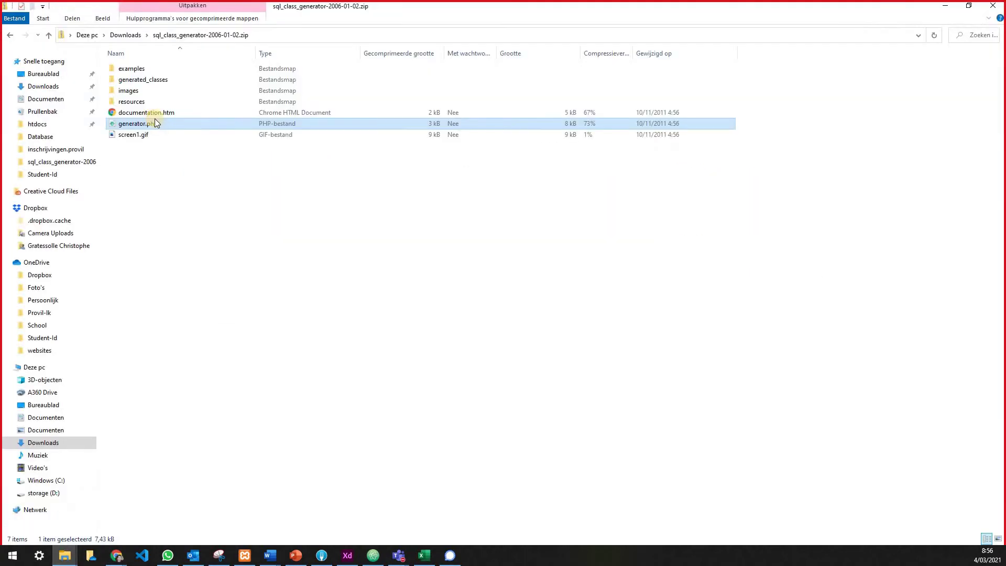
{"action": "left_click", "coordinate": [56, 366]}
{"action": "double_click", "coordinate": [291, 152]}
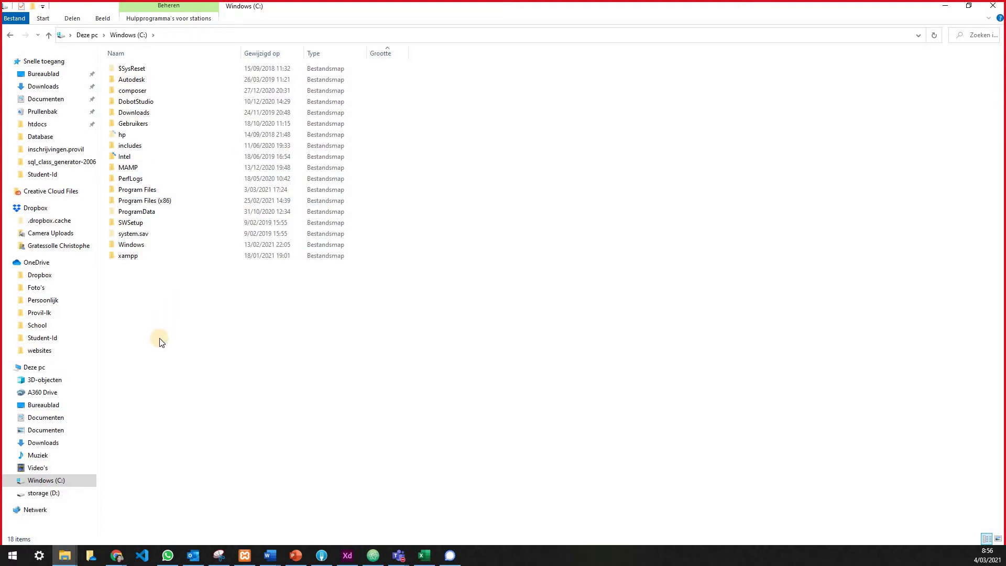
Create a new folder named tutorial in the root of the Windows (C:) drive.
{"action": "right_click", "coordinate": [84, 427]}
{"action": "mouse_move", "coordinate": [118, 458]}
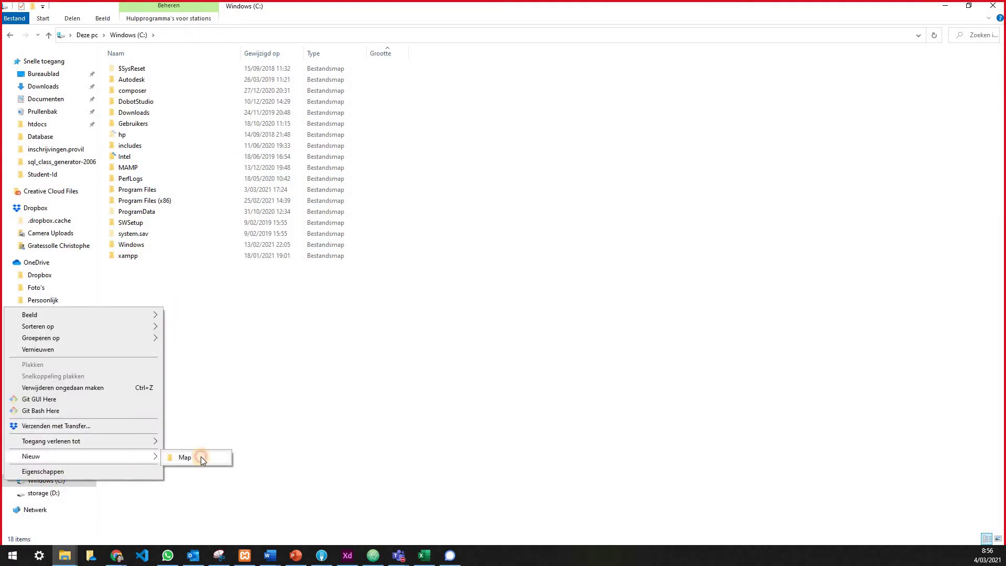
{"action": "left_click", "coordinate": [200, 457]}
{"action": "type", "text": "tutorial"}
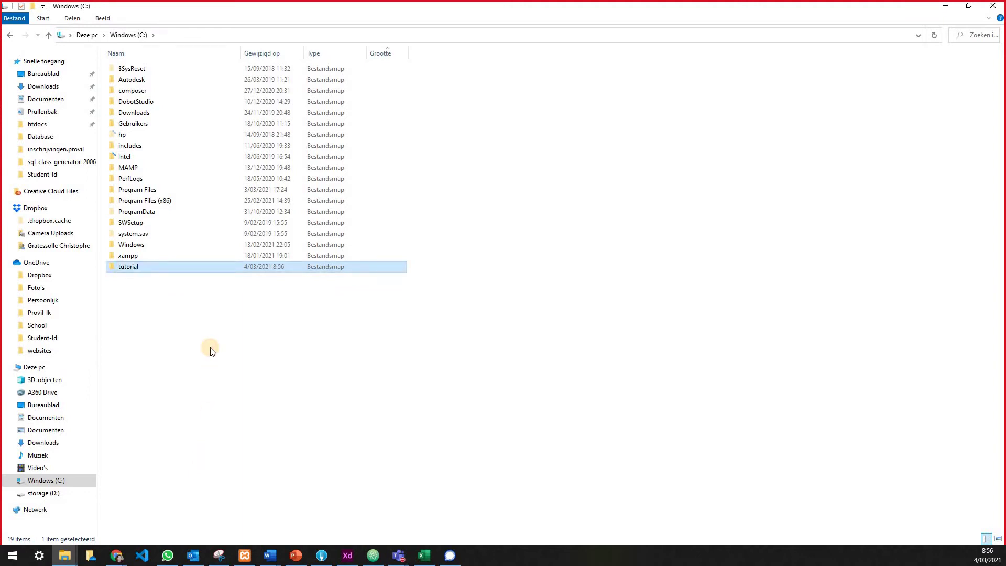
{"action": "left_click", "coordinate": [209, 347]}
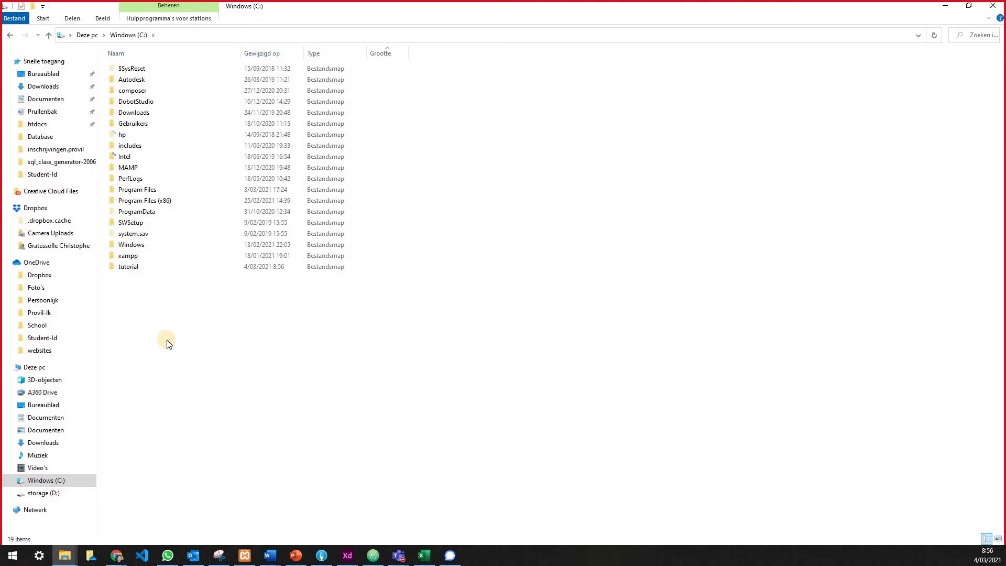
Search Windows for cmd and open the Command Prompt.
{"action": "left_click", "coordinate": [18, 557]}
{"action": "type", "text": "cmd"}
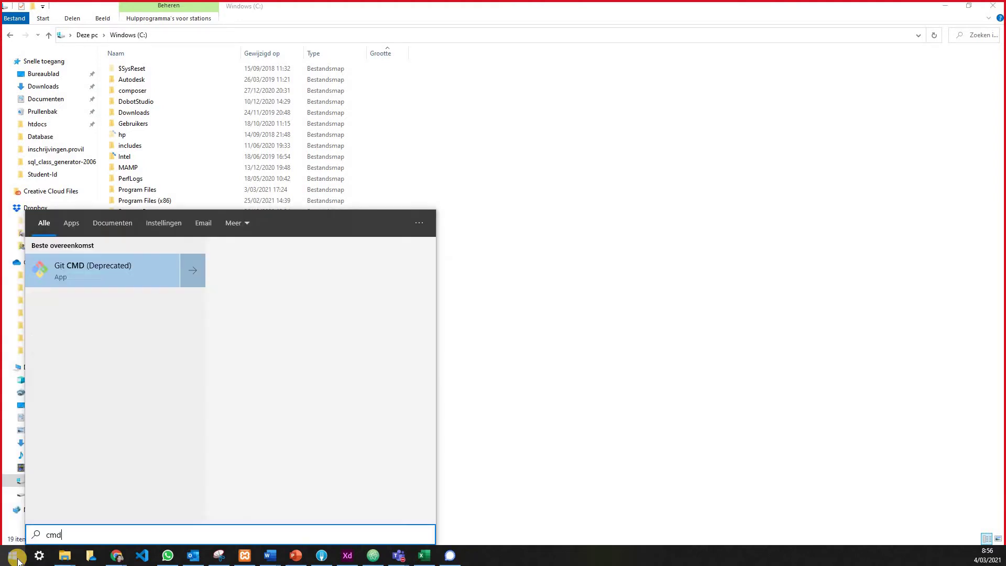
{"action": "key", "text": "Return"}
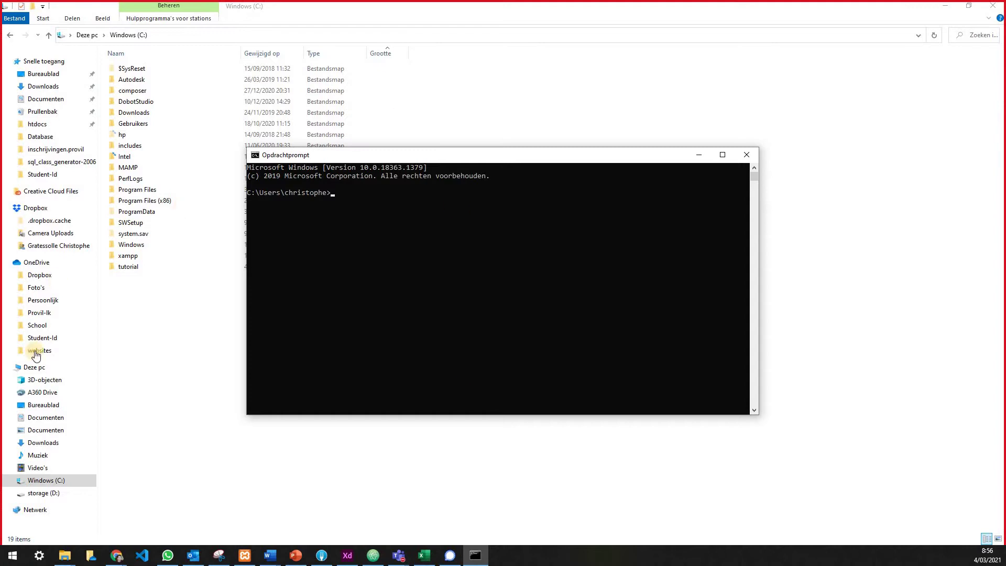
Move the tutorial folder from the C: drive root into the Gebruikers folder, granting administrator permission.
{"action": "left_click", "coordinate": [166, 287]}
{"action": "left_click_drag", "start_coordinate": [128, 266], "coordinate": [134, 126]}
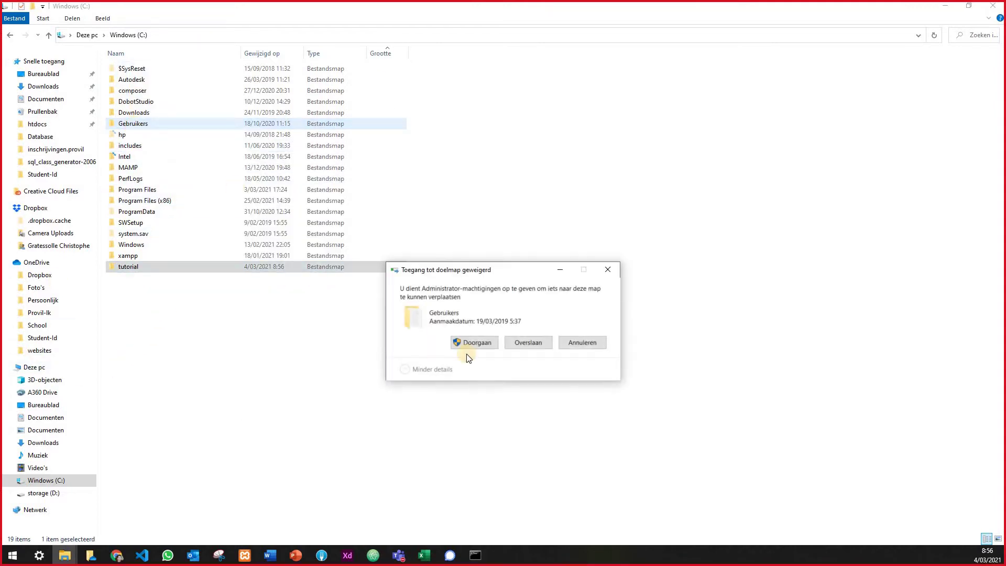
{"action": "left_click", "coordinate": [467, 345]}
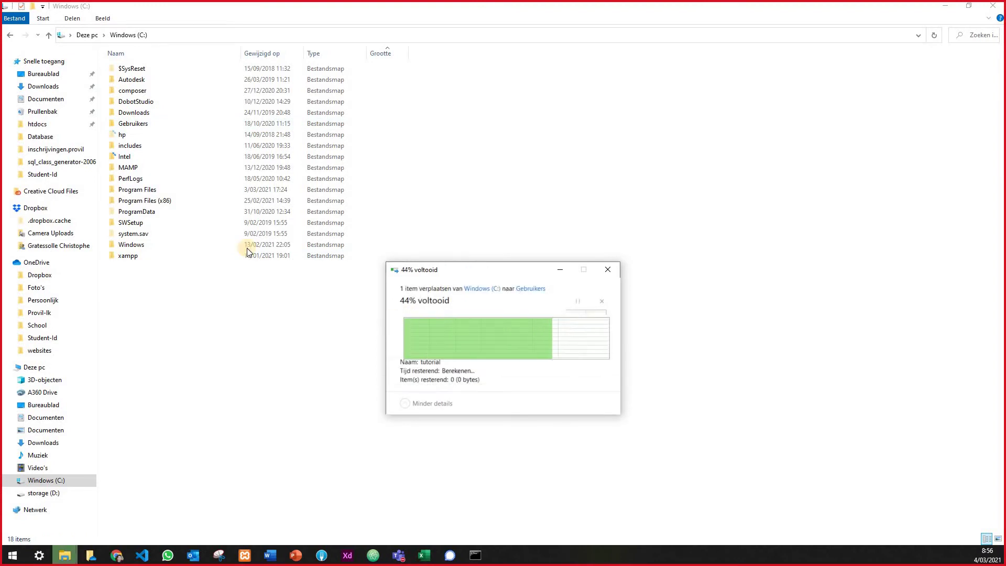
Move the tutorial folder from Gebruikers into the personal user folder with administrator permission, and open that user folder.
{"action": "left_click", "coordinate": [141, 126]}
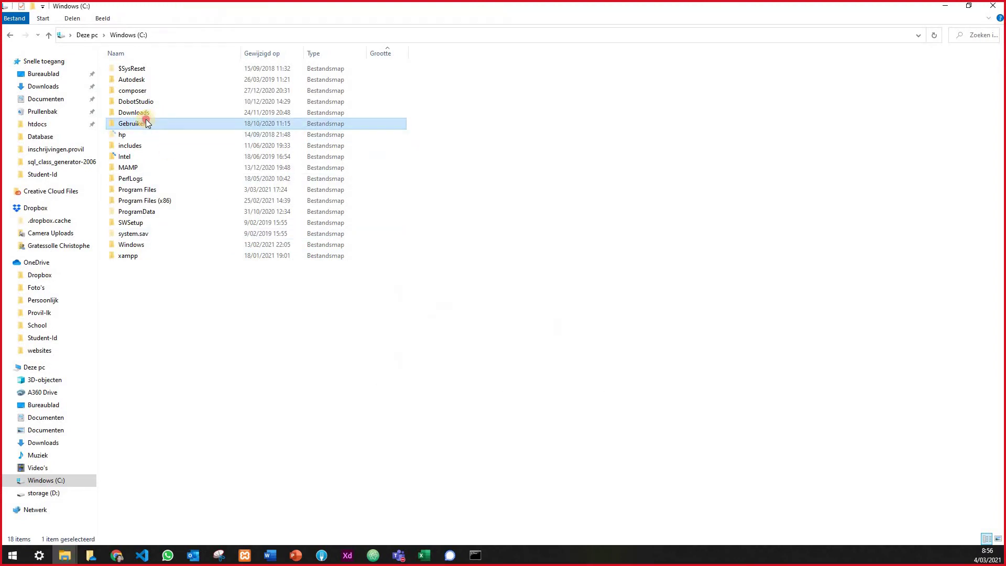
{"action": "double_click", "coordinate": [147, 123]}
{"action": "left_click_drag", "start_coordinate": [139, 99], "coordinate": [130, 70]}
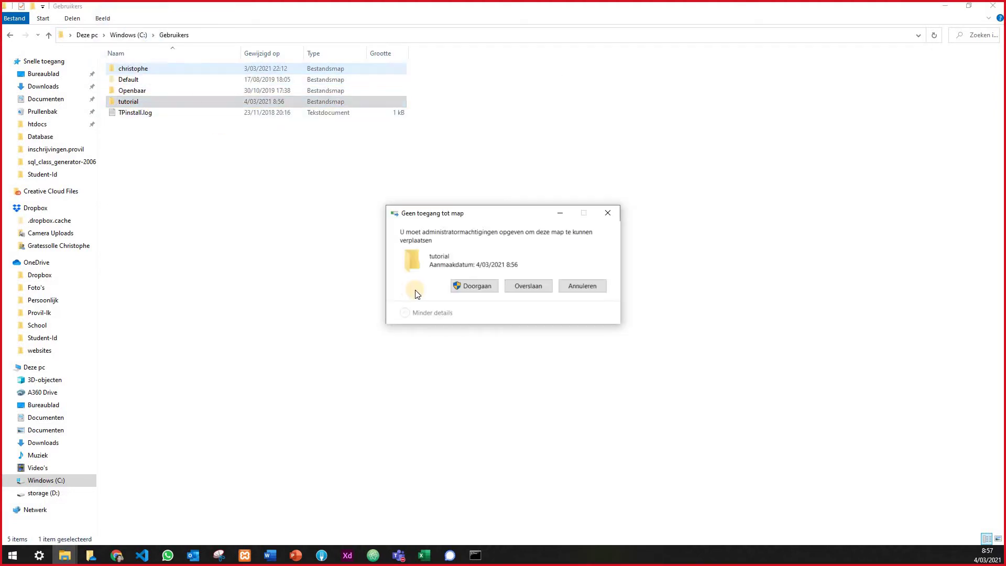
{"action": "left_click", "coordinate": [451, 285]}
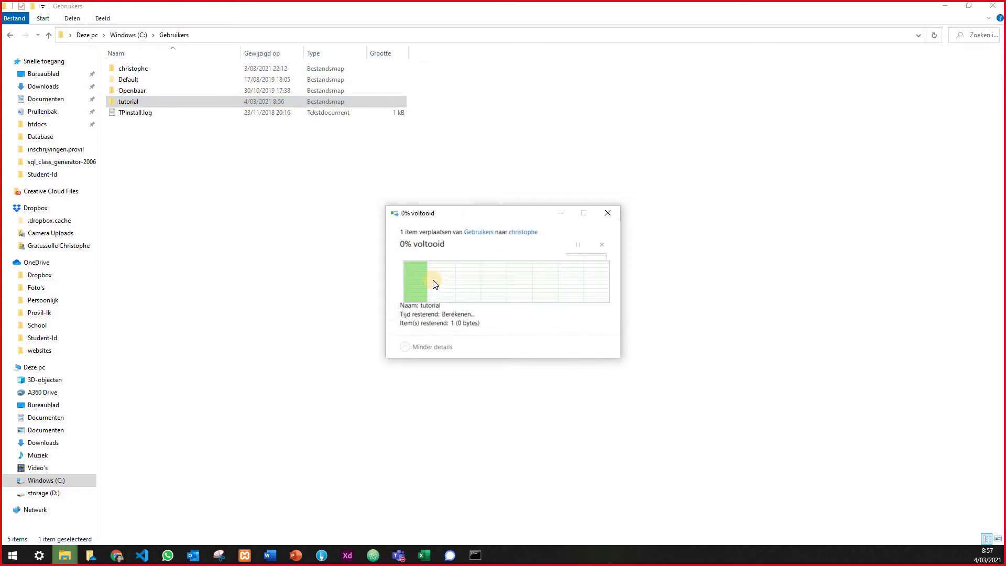
{"action": "double_click", "coordinate": [134, 70]}
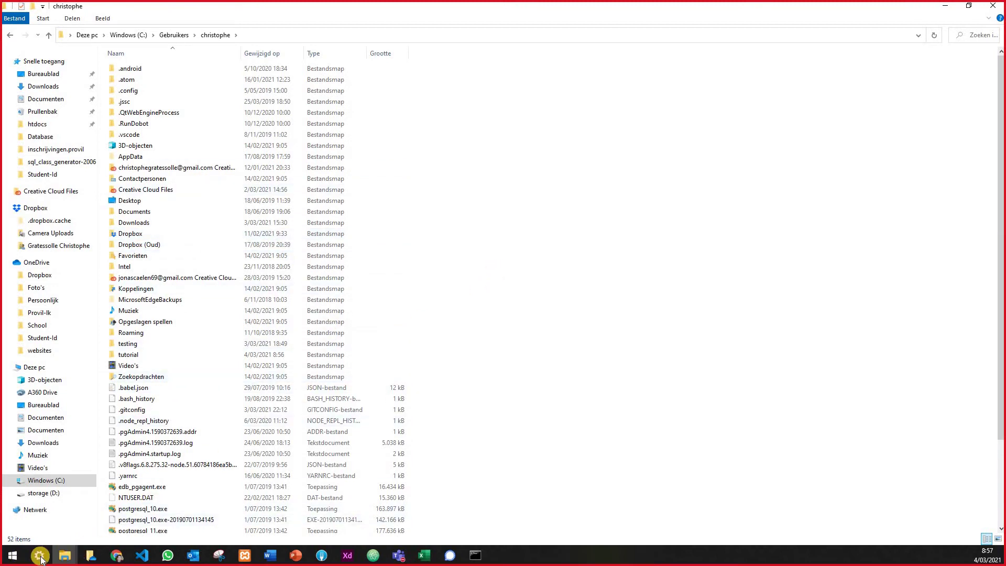
Switch to the Command Prompt and change into the new folder with "cd tutorial".
{"action": "left_click", "coordinate": [483, 554]}
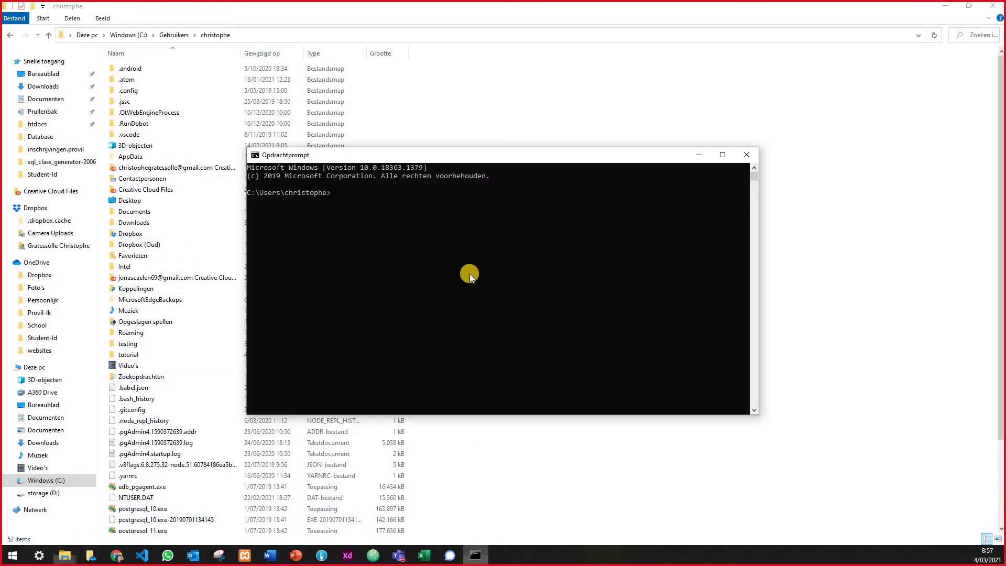
{"action": "left_click", "coordinate": [421, 228]}
{"action": "type", "text": "cd tutorial"}
{"action": "key", "text": "Return"}
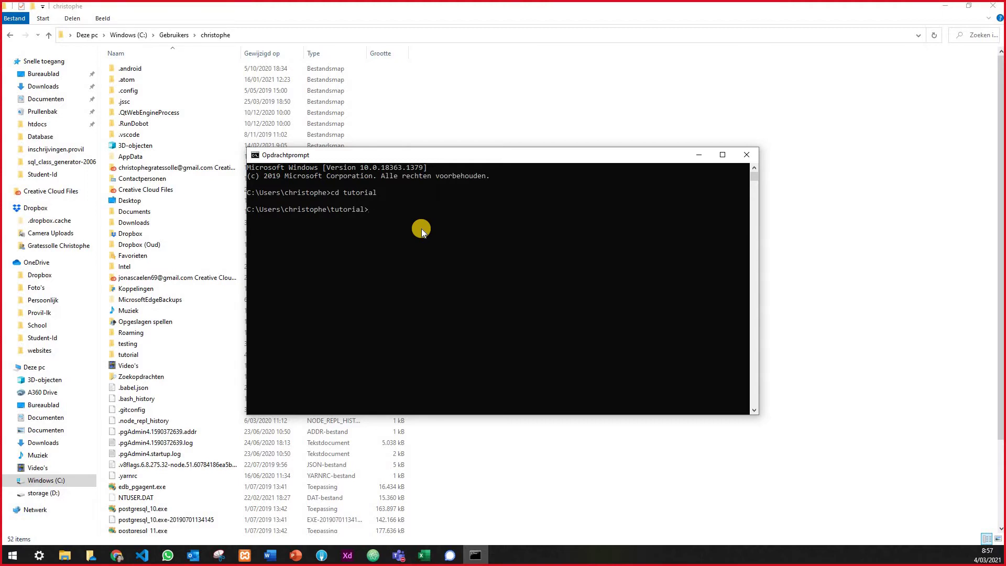
Clone the GitHub tutorial repository into the current folder with git clone and the copied URL, and minimize the Command Prompt.
{"action": "type", "text": "git clone"}
{"action": "key", "text": "ctrl+v"}
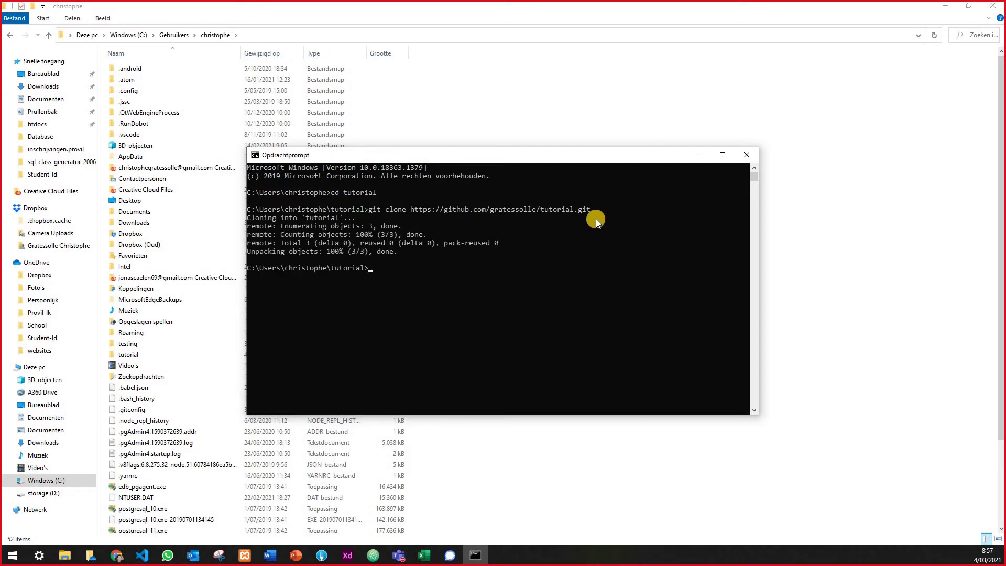
{"action": "left_click", "coordinate": [699, 159]}
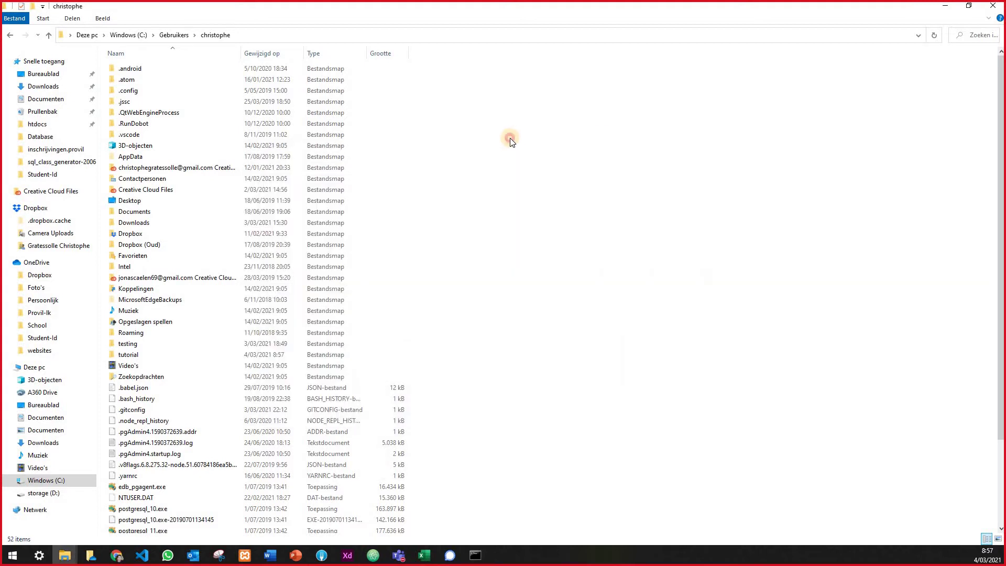
Open the tutorial folder in the user folder and the cloned tutorial folder inside it to view the repository files.
{"action": "left_click", "coordinate": [156, 359]}
{"action": "double_click", "coordinate": [156, 359]}
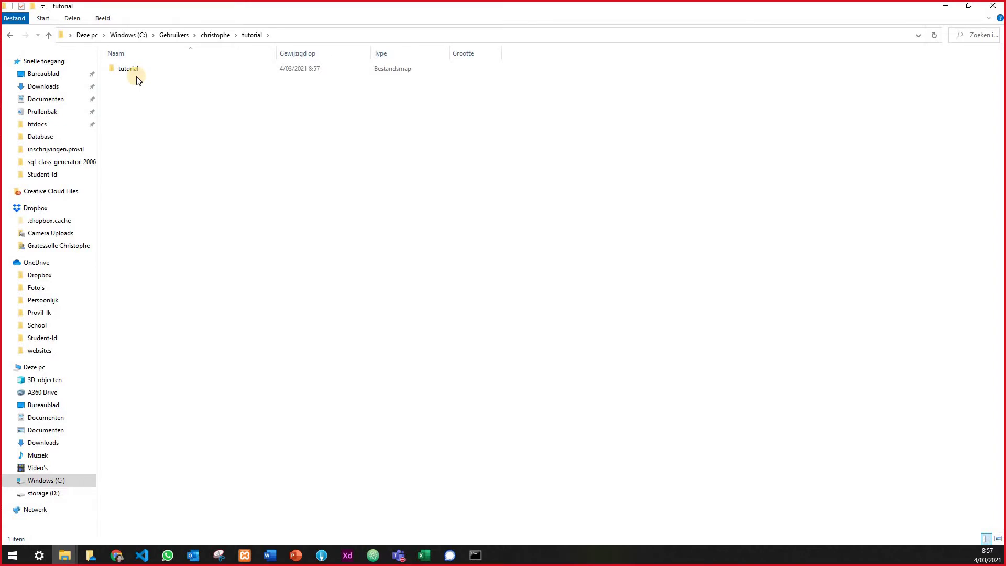
{"action": "left_click", "coordinate": [138, 76]}
{"action": "double_click", "coordinate": [137, 76]}
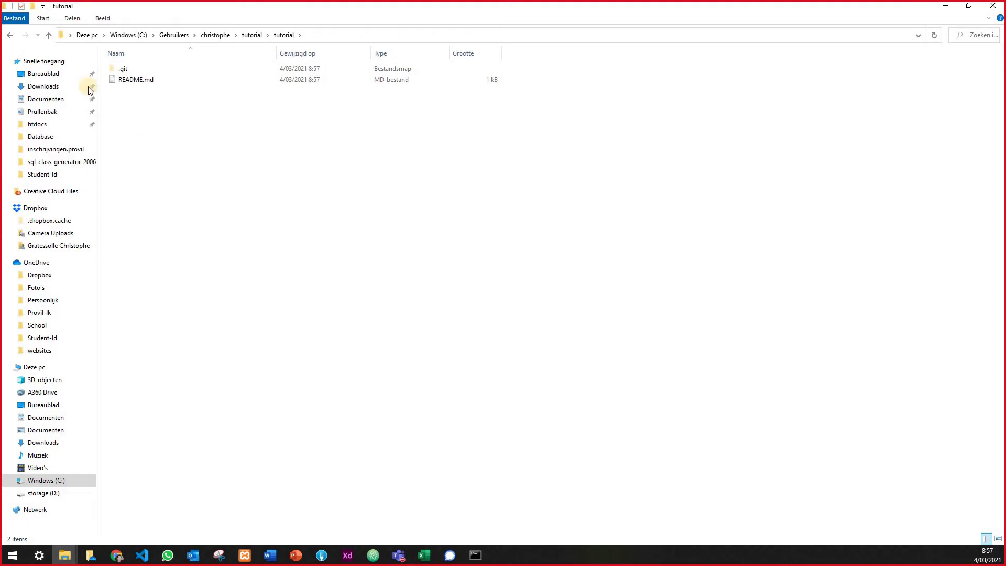
Search the web in a new browser tab for "git is not recognized as an internal or external command", and close that tab.
{"action": "left_click", "coordinate": [475, 555]}
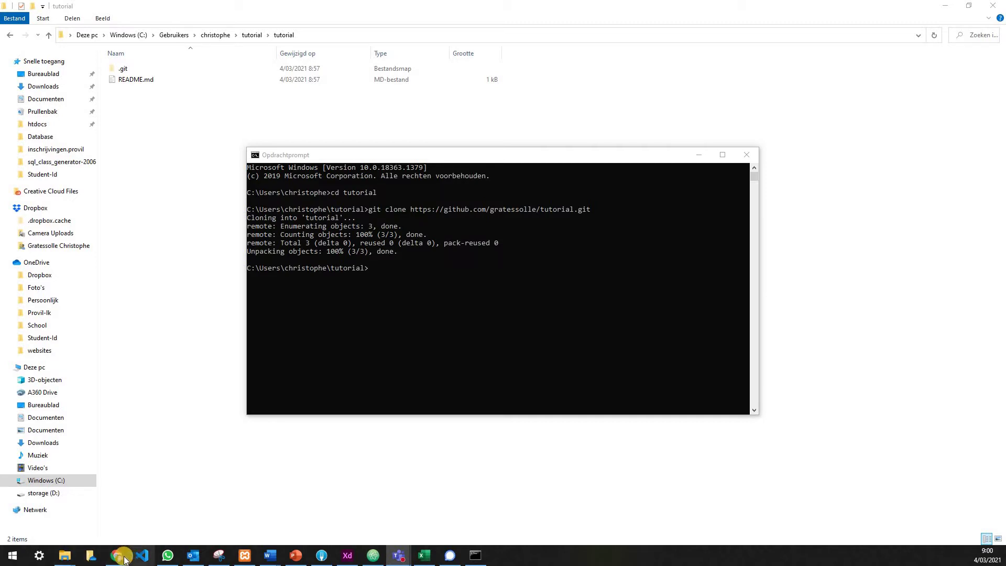
{"action": "mouse_move", "coordinate": [117, 554]}
{"action": "left_click", "coordinate": [147, 532]}
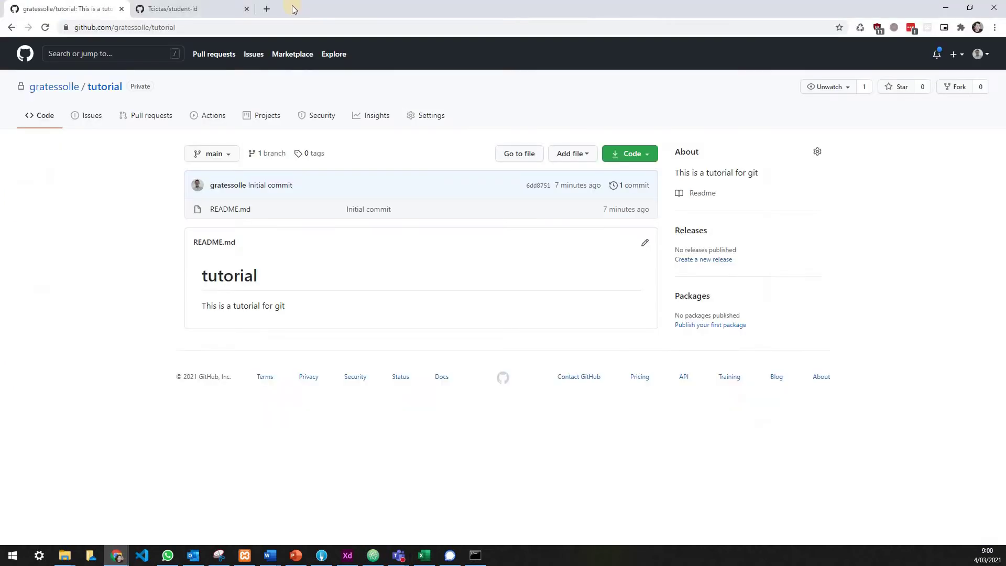
{"action": "left_click", "coordinate": [267, 9]}
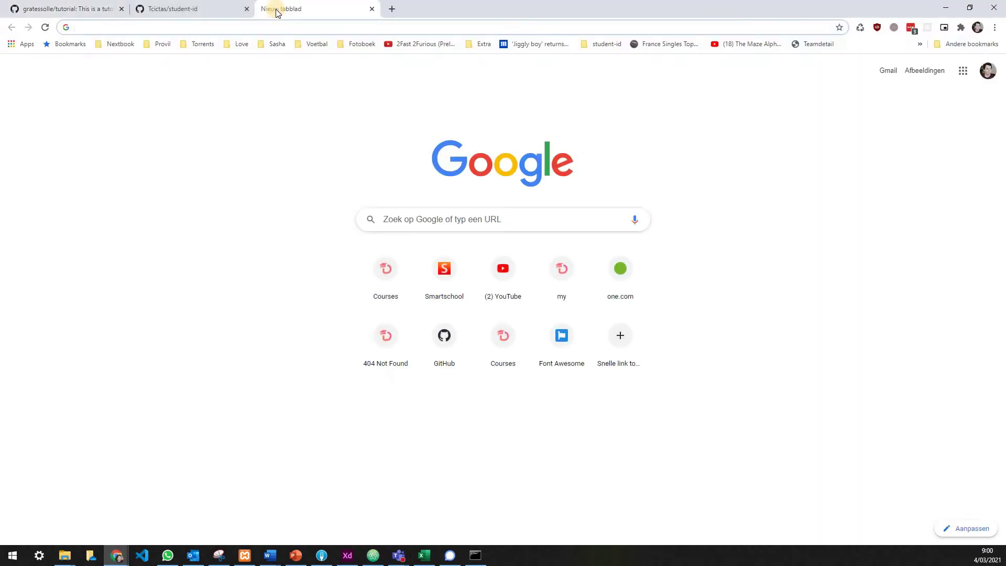
{"action": "type", "text": "git "}
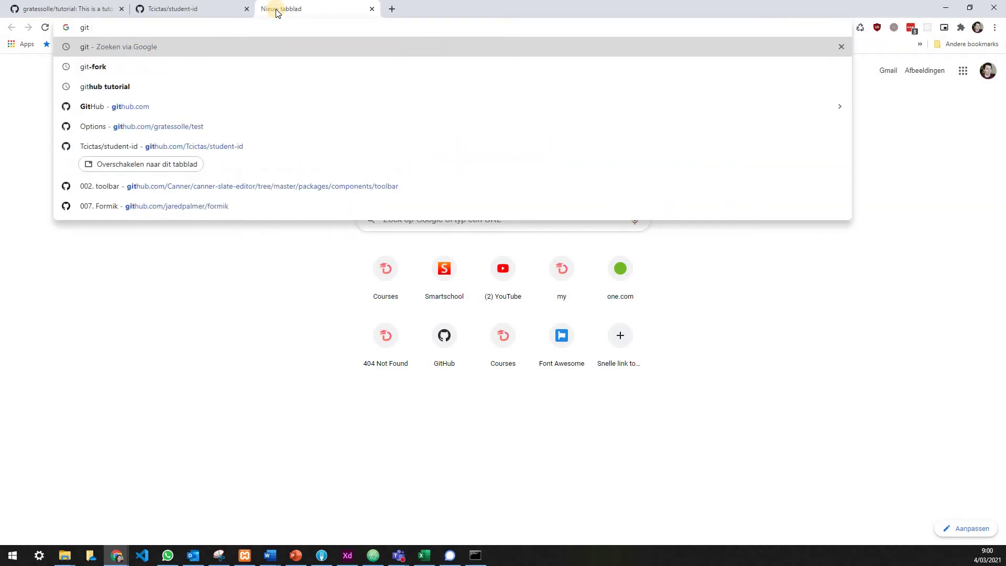
{"action": "type", "text": "is"}
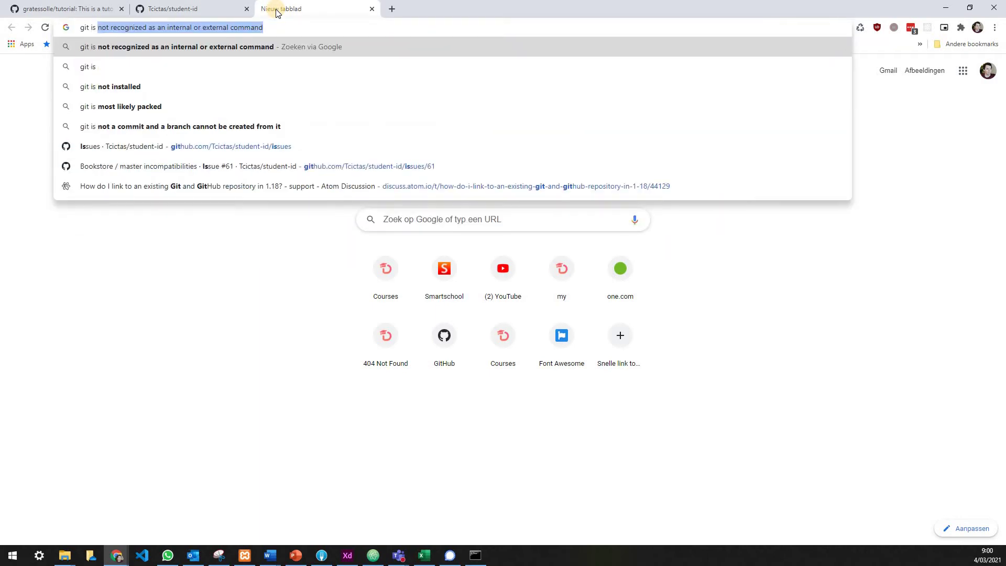
{"action": "key", "text": "Return"}
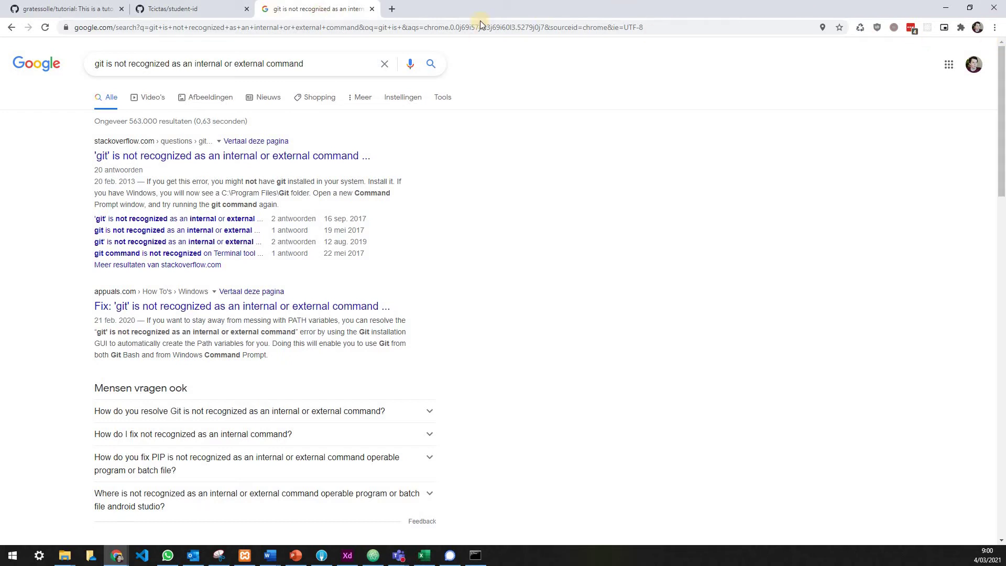
{"action": "left_click", "coordinate": [373, 10]}
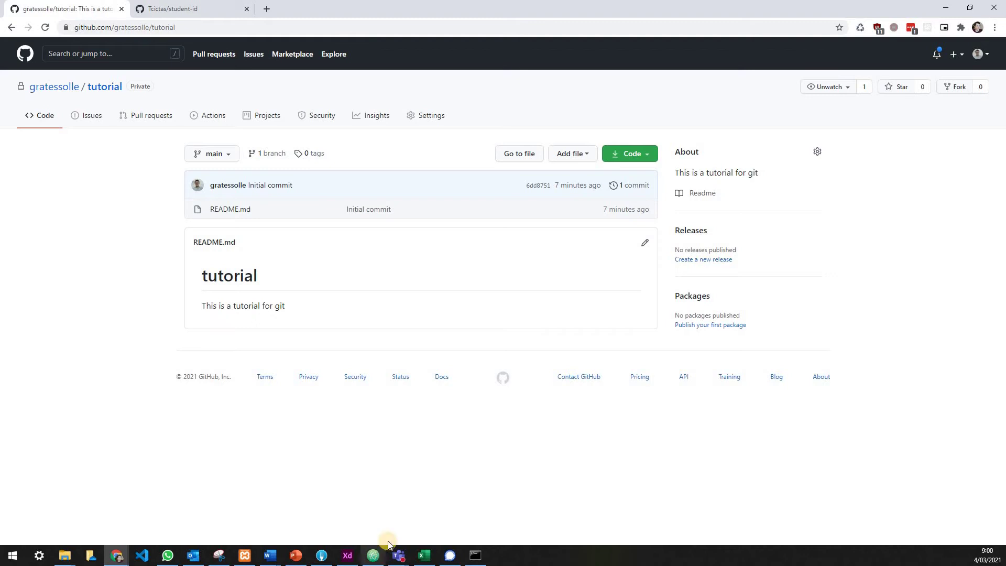
Return to the cloned tutorial folder, run "..cd" in the Command Prompt, and minimize the Command Prompt window.
{"action": "mouse_move", "coordinate": [65, 556]}
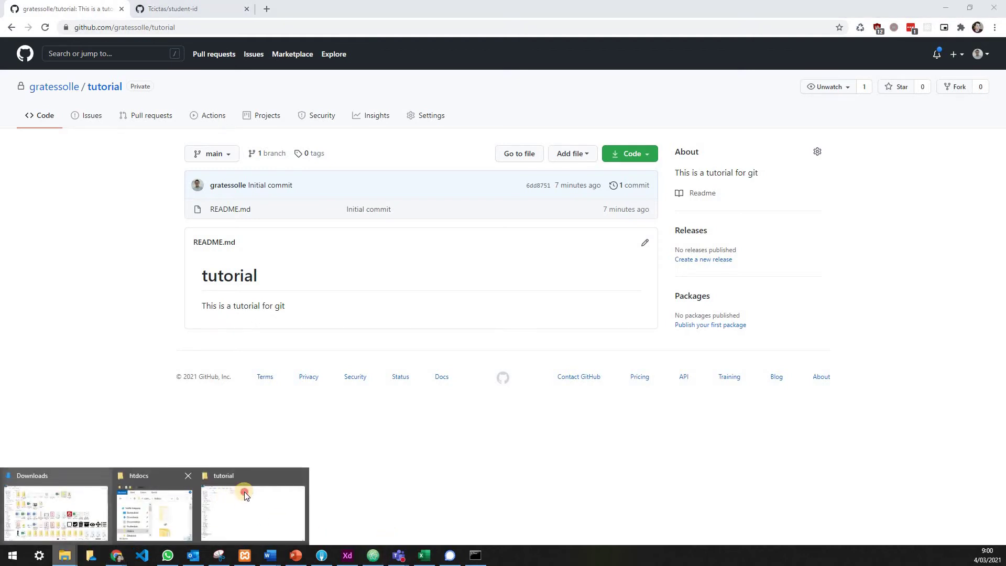
{"action": "left_click", "coordinate": [244, 492]}
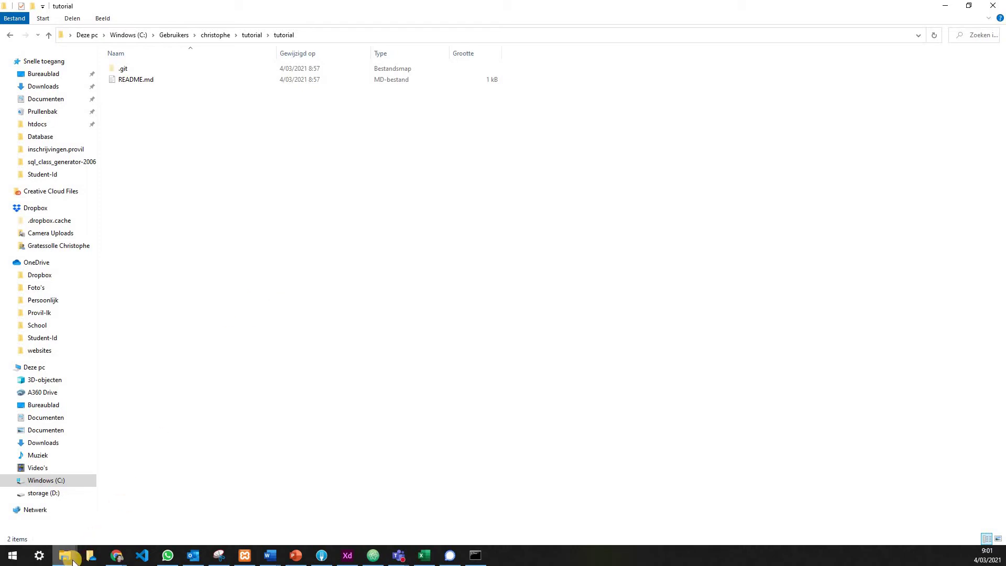
{"action": "mouse_move", "coordinate": [74, 560]}
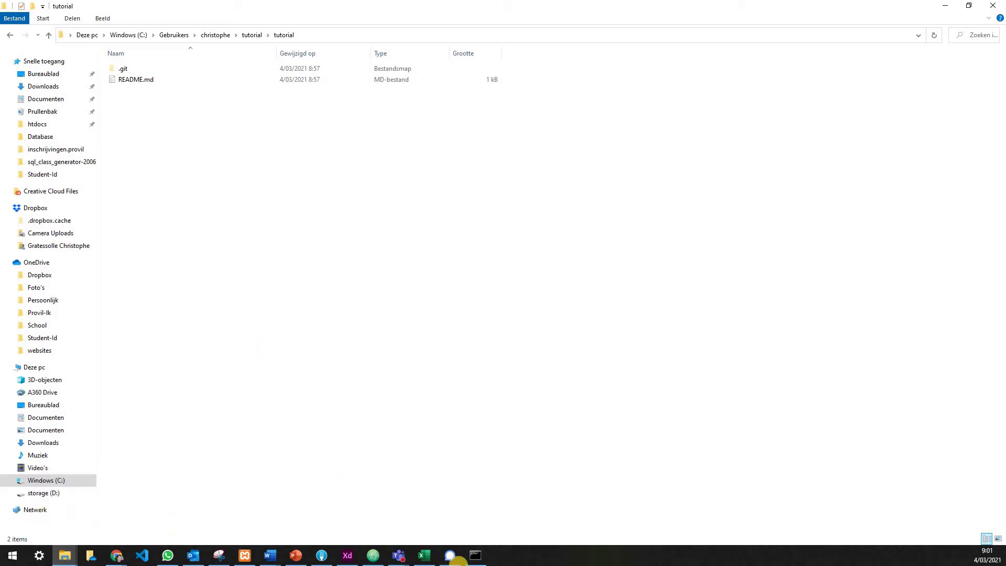
{"action": "left_click", "coordinate": [475, 556]}
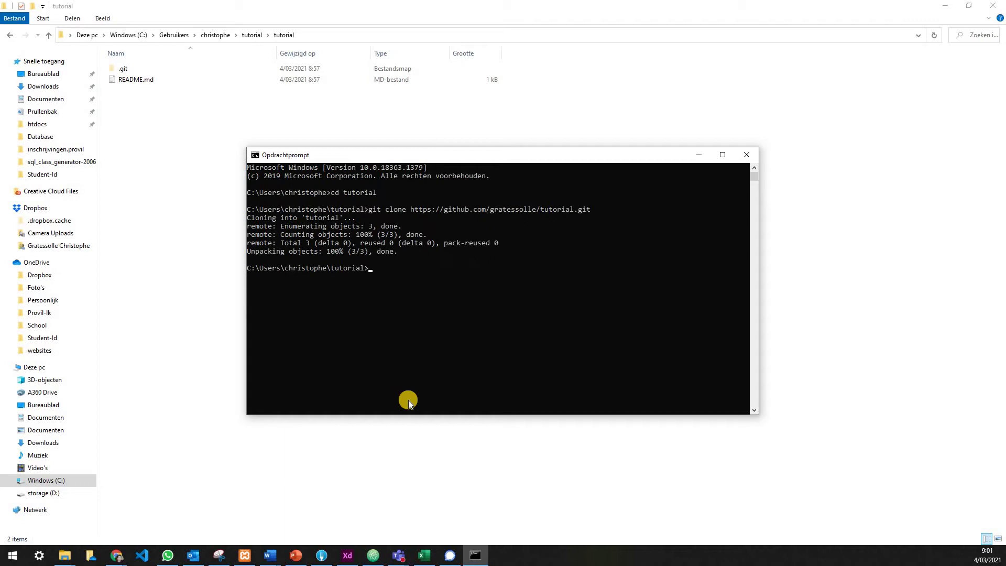
{"action": "type", "text": "..cd"}
{"action": "key", "text": "Return"}
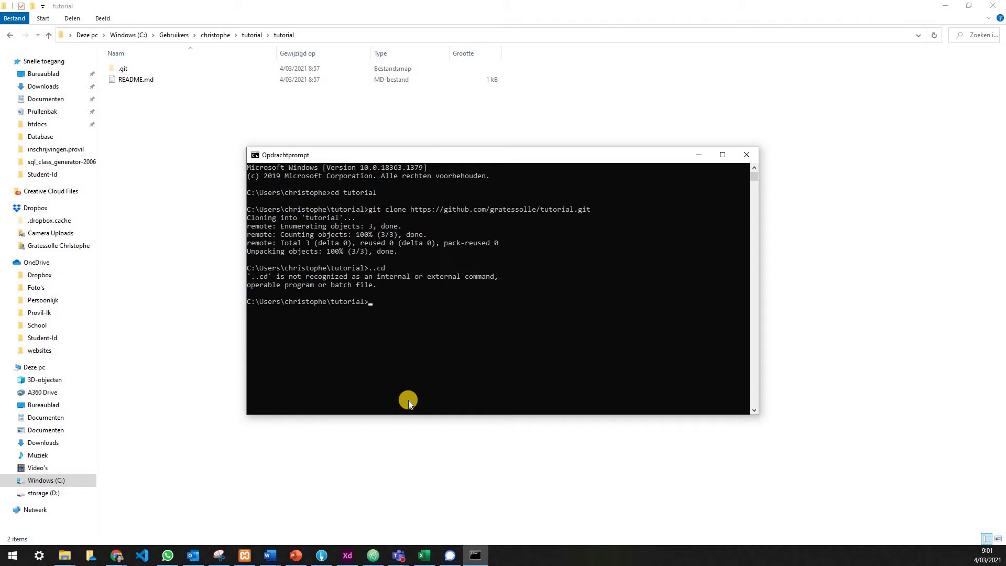
{"action": "left_click", "coordinate": [702, 155]}
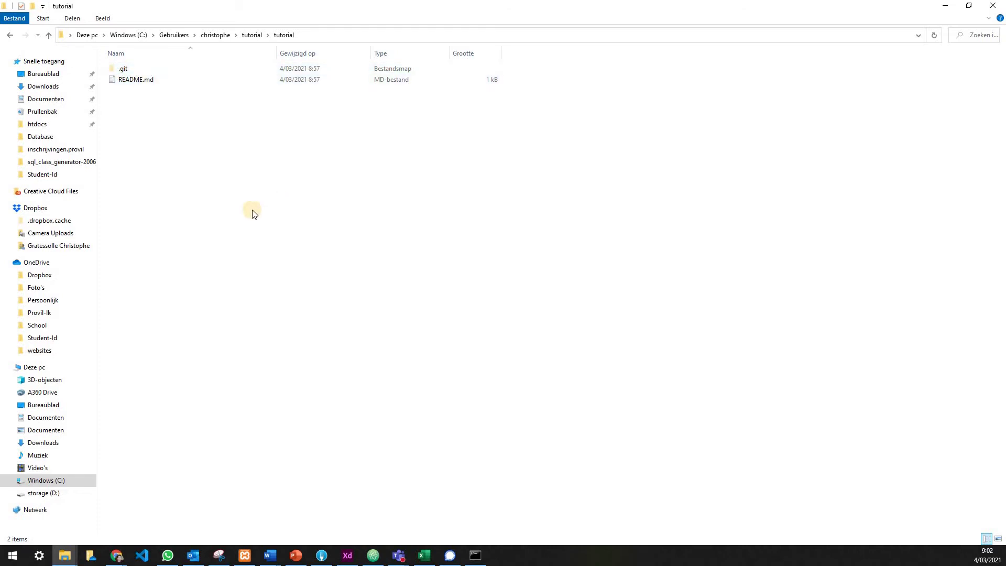
Switch to Atom and browse to the Windows (C:) drive to choose a project folder.
{"action": "left_click", "coordinate": [350, 268]}
{"action": "left_click", "coordinate": [347, 276]}
{"action": "left_click", "coordinate": [373, 554]}
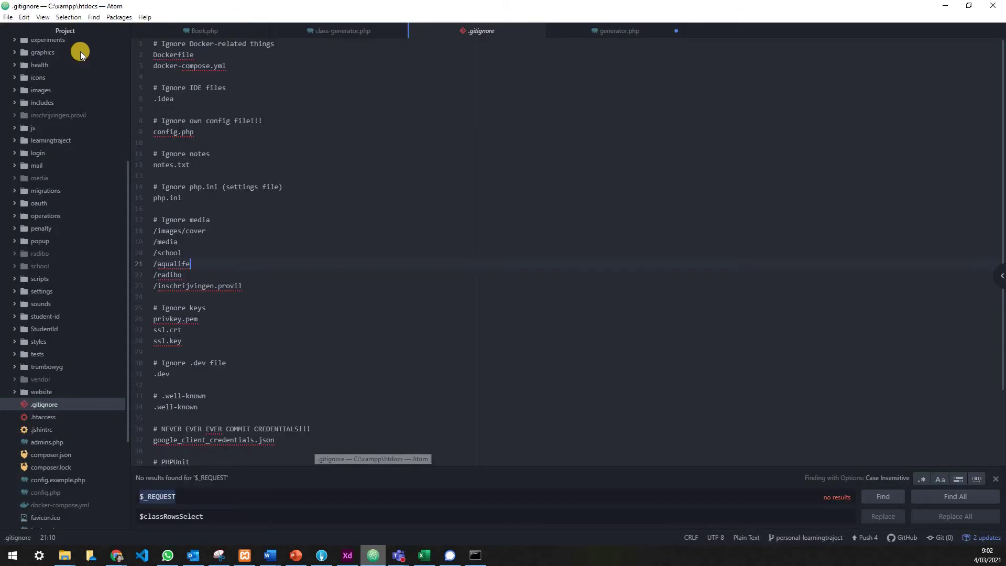
{"action": "left_click", "coordinate": [8, 17]}
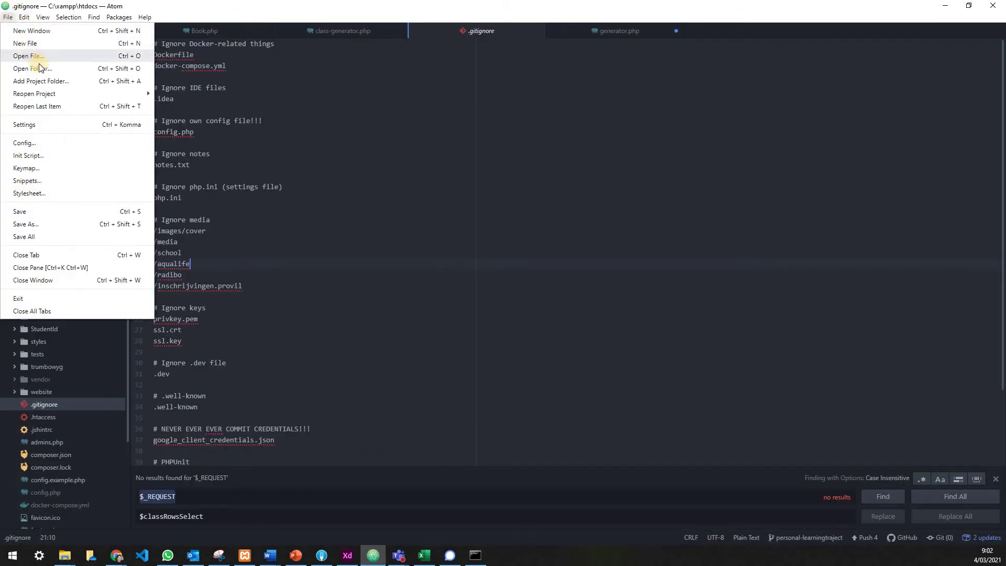
{"action": "left_click", "coordinate": [42, 69]}
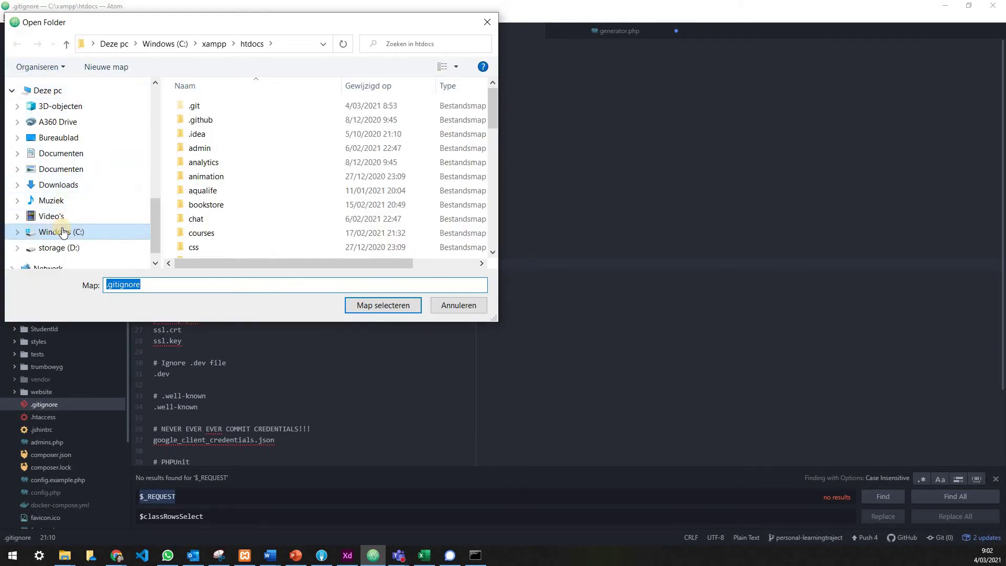
{"action": "left_click", "coordinate": [67, 92]}
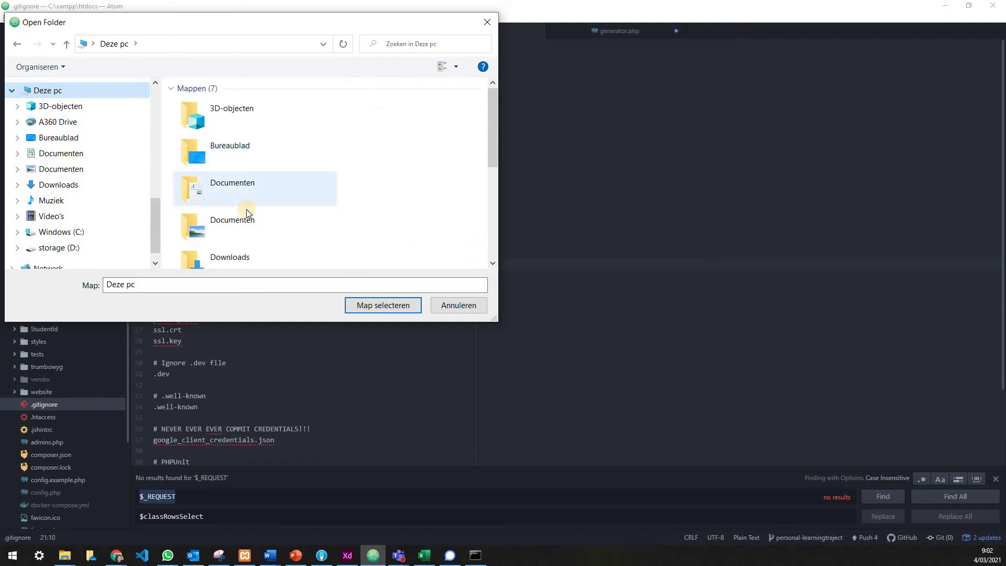
{"action": "left_click", "coordinate": [242, 216]}
{"action": "scroll", "coordinate": [245, 215], "scroll_direction": "down", "scroll_amount": 3}
{"action": "scroll", "coordinate": [244, 209], "scroll_direction": "down", "scroll_amount": 2}
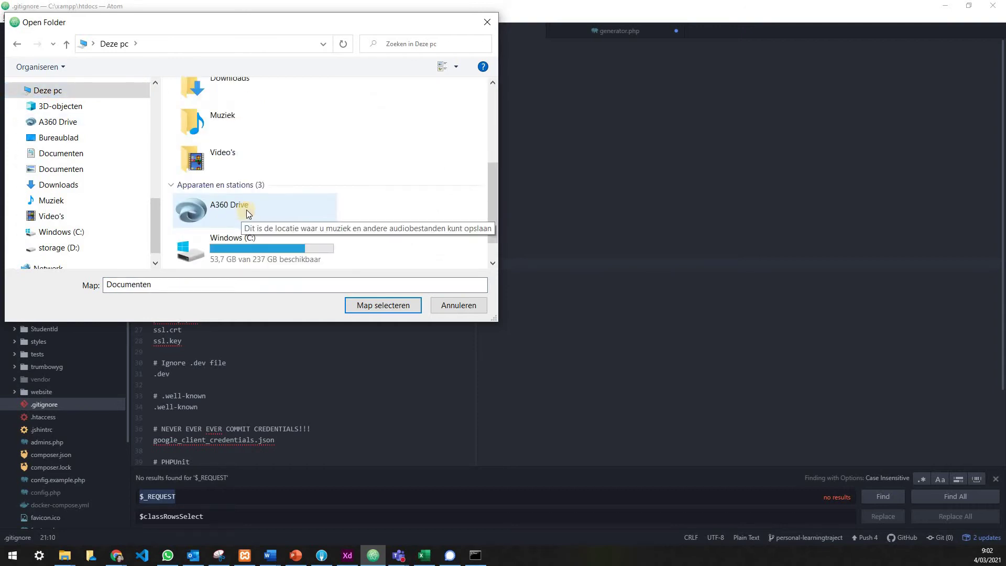
{"action": "double_click", "coordinate": [244, 205]}
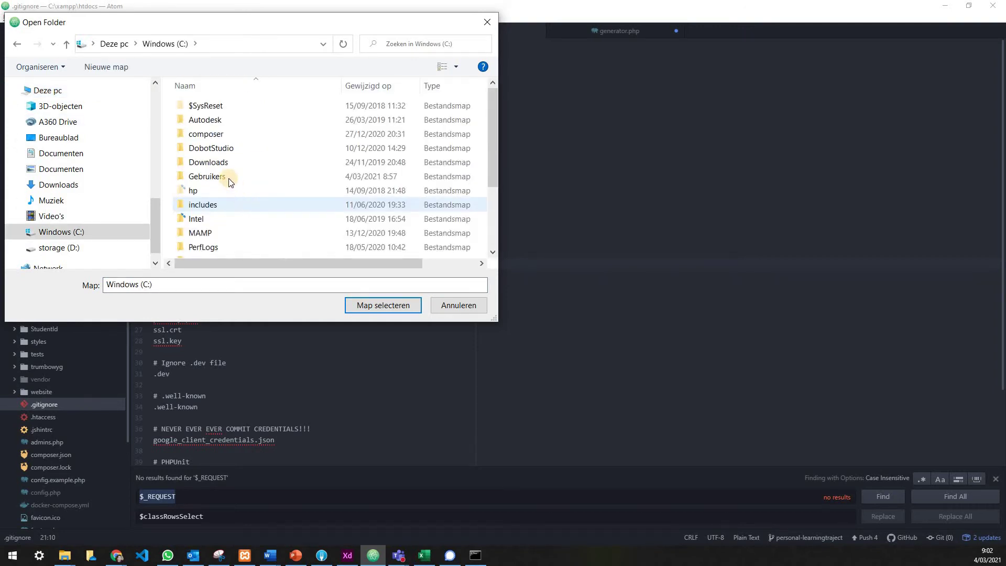
Open the cloned tutorial folder, inside the tutorial folder of the personal user folder under Gebruikers, as an Atom project.
{"action": "double_click", "coordinate": [228, 178]}
{"action": "double_click", "coordinate": [224, 105]}
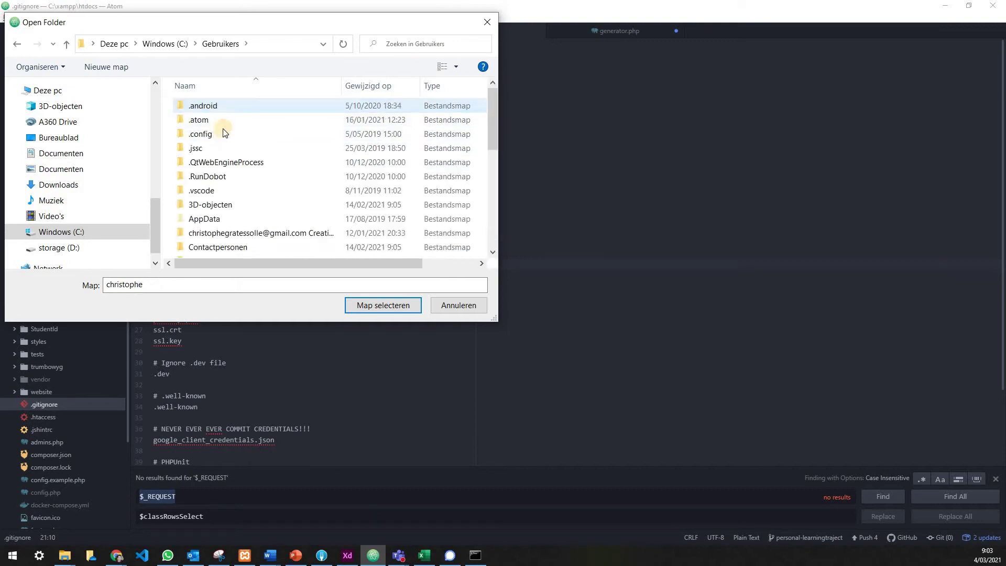
{"action": "scroll", "coordinate": [230, 171], "scroll_direction": "down", "scroll_amount": 3}
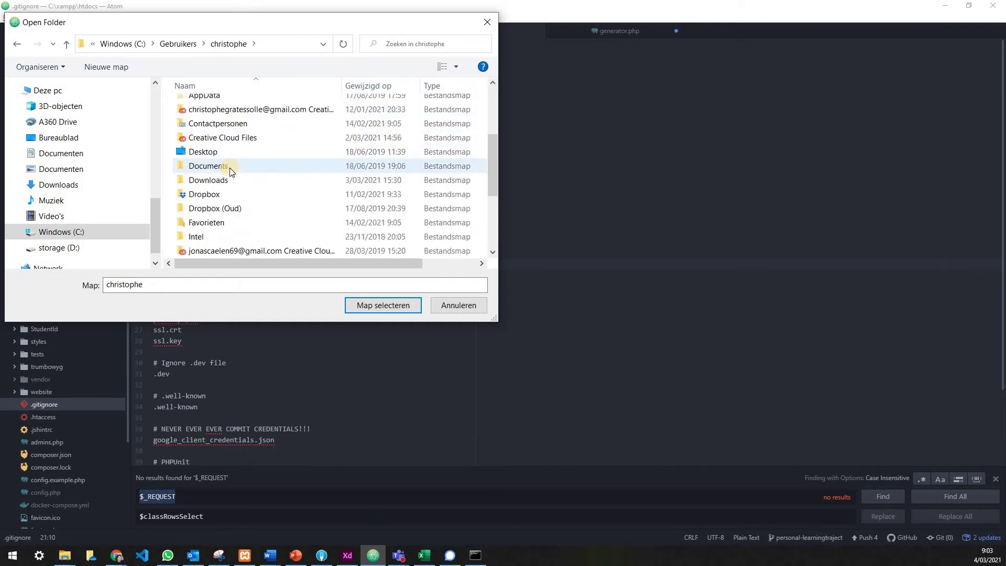
{"action": "scroll", "coordinate": [225, 210], "scroll_direction": "down", "scroll_amount": 3}
{"action": "double_click", "coordinate": [207, 222]}
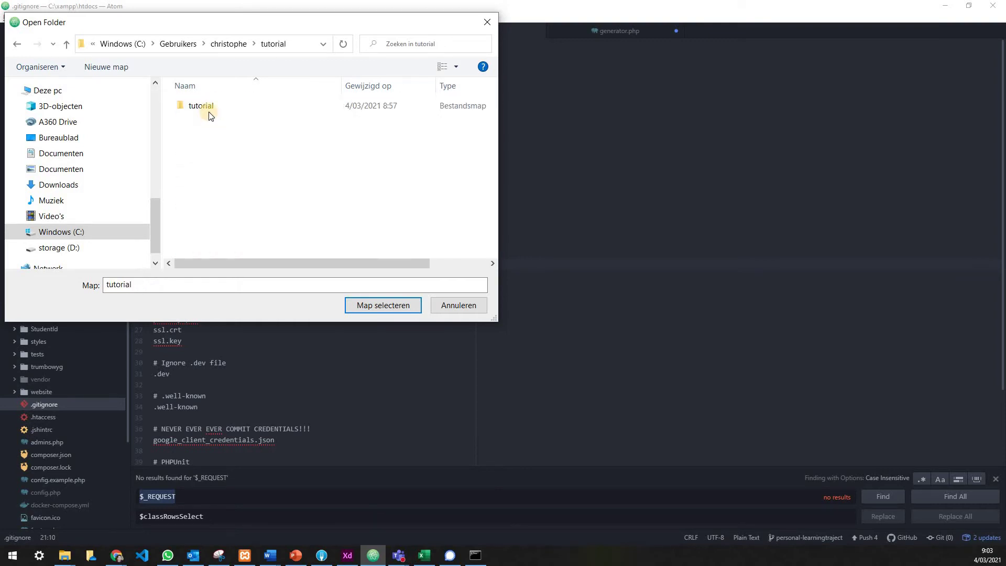
{"action": "left_click", "coordinate": [210, 112]}
{"action": "left_click", "coordinate": [372, 301]}
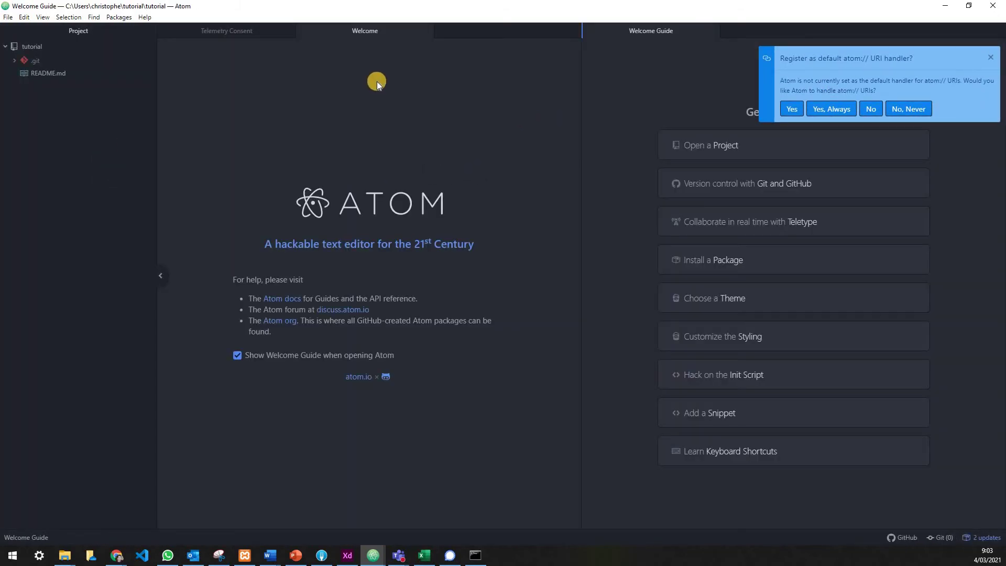
Close the Welcome Guide and Welcome pages in the new project window.
{"action": "left_click", "coordinate": [713, 31]}
{"action": "key", "text": "ctrl+w"}
{"action": "left_click", "coordinate": [268, 130]}
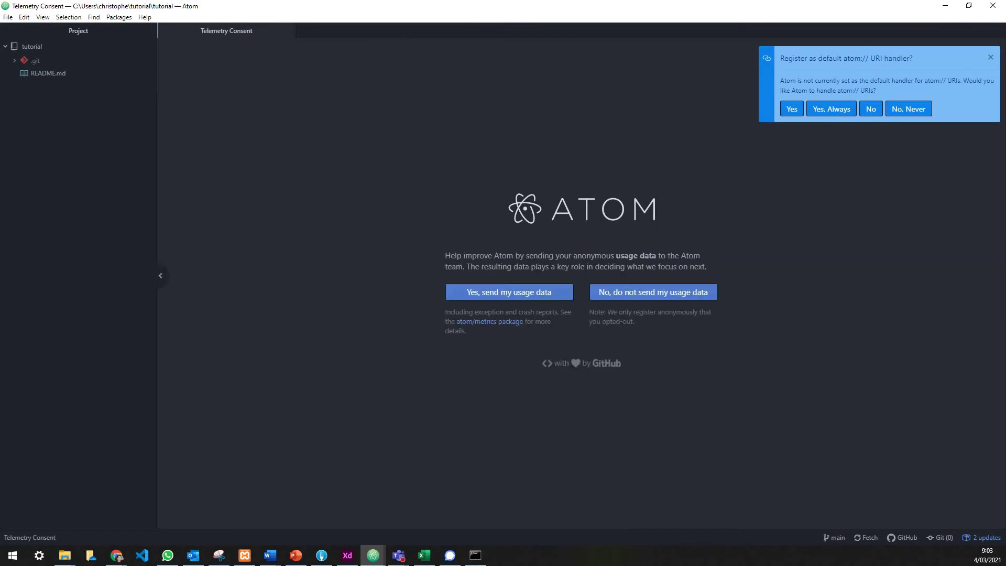
{"action": "left_click", "coordinate": [399, 555]}
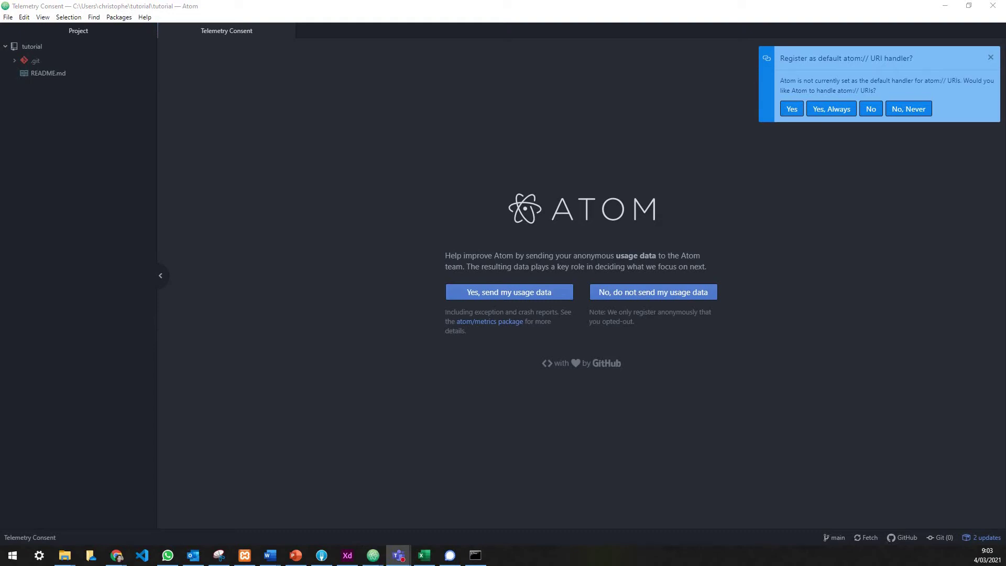
{"action": "left_click", "coordinate": [49, 282]}
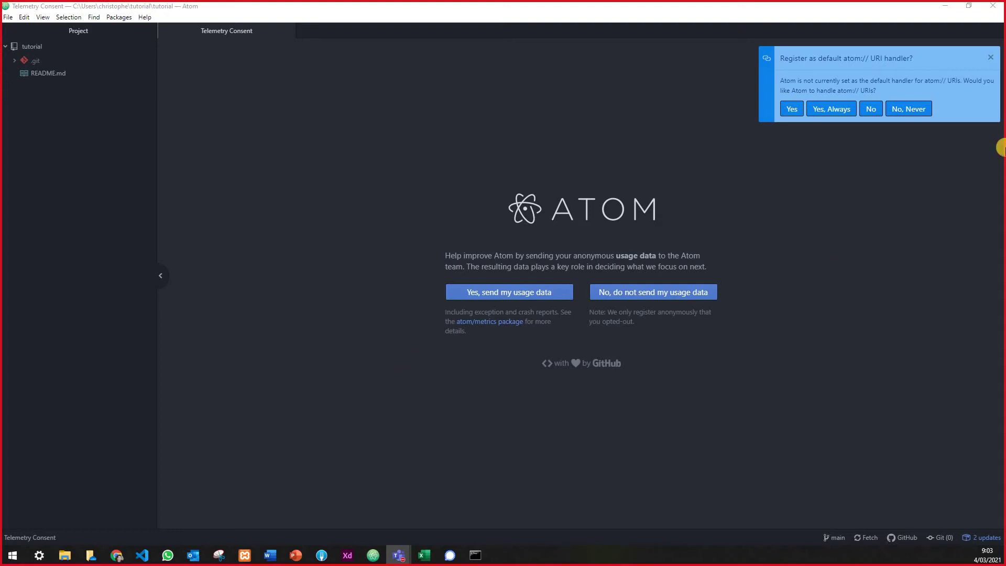
Return to the Atom project window and expand the .git folder to view its contents.
{"action": "left_click", "coordinate": [540, 126]}
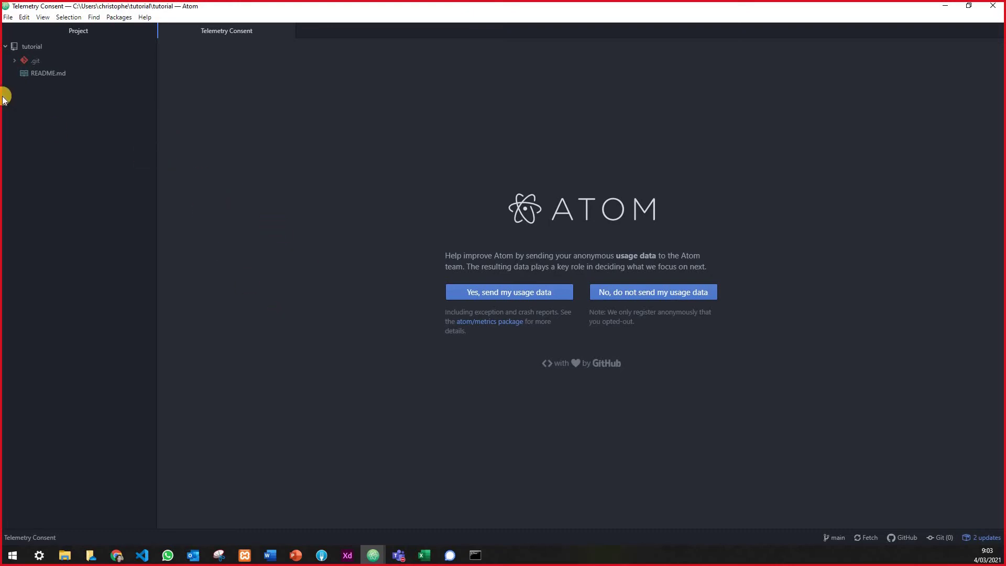
{"action": "left_click", "coordinate": [23, 60]}
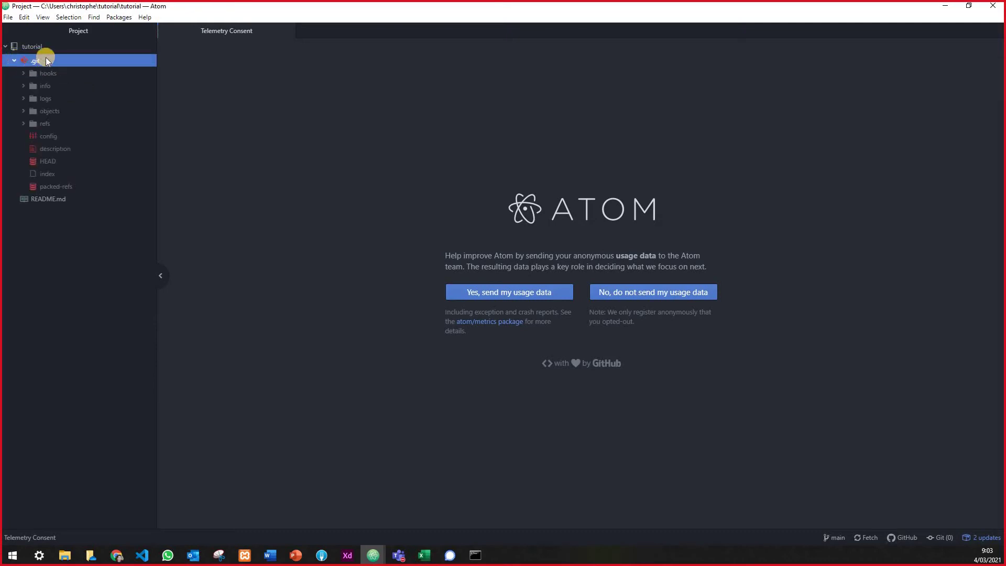